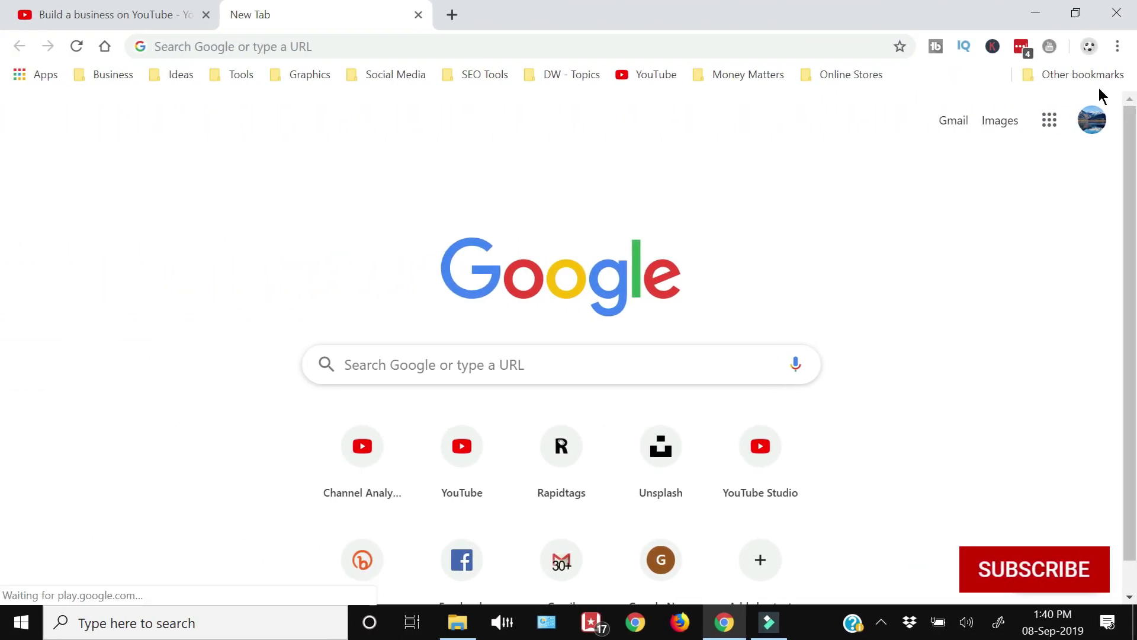
# Step: Open a new incognito window, then close it
pyautogui.click(1118, 46)
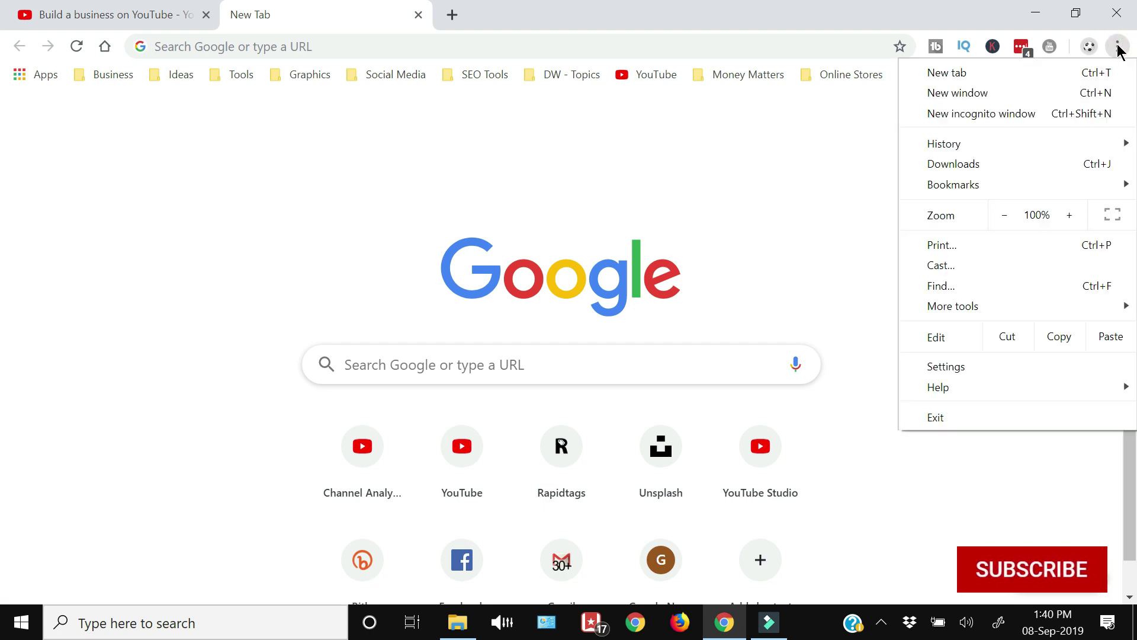
pyautogui.click(964, 115)
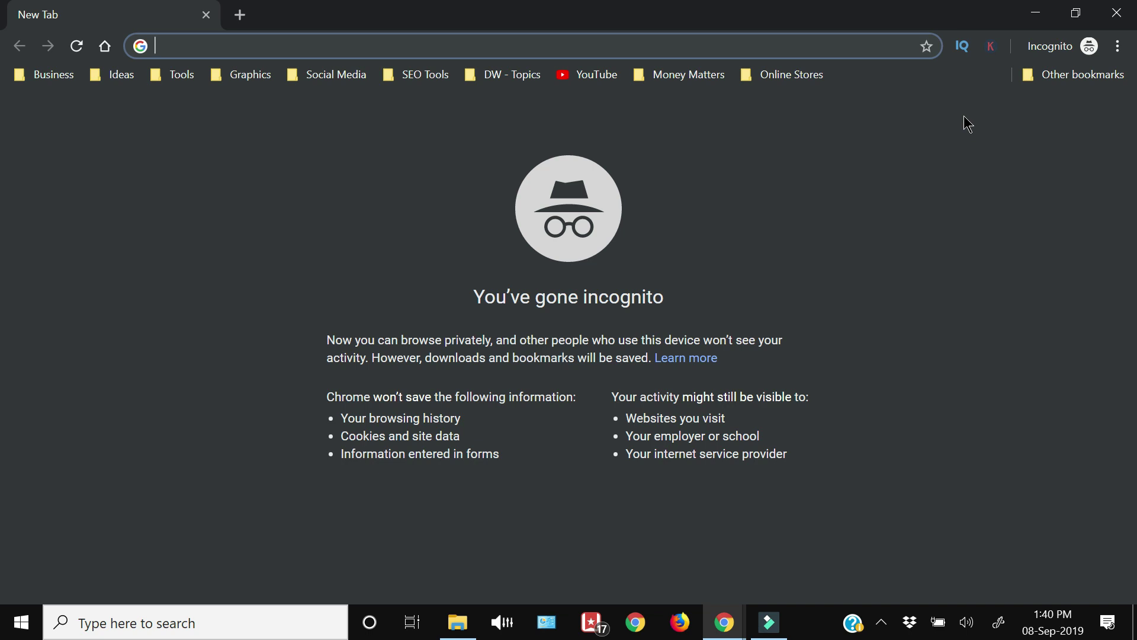
pyautogui.click(1117, 14)
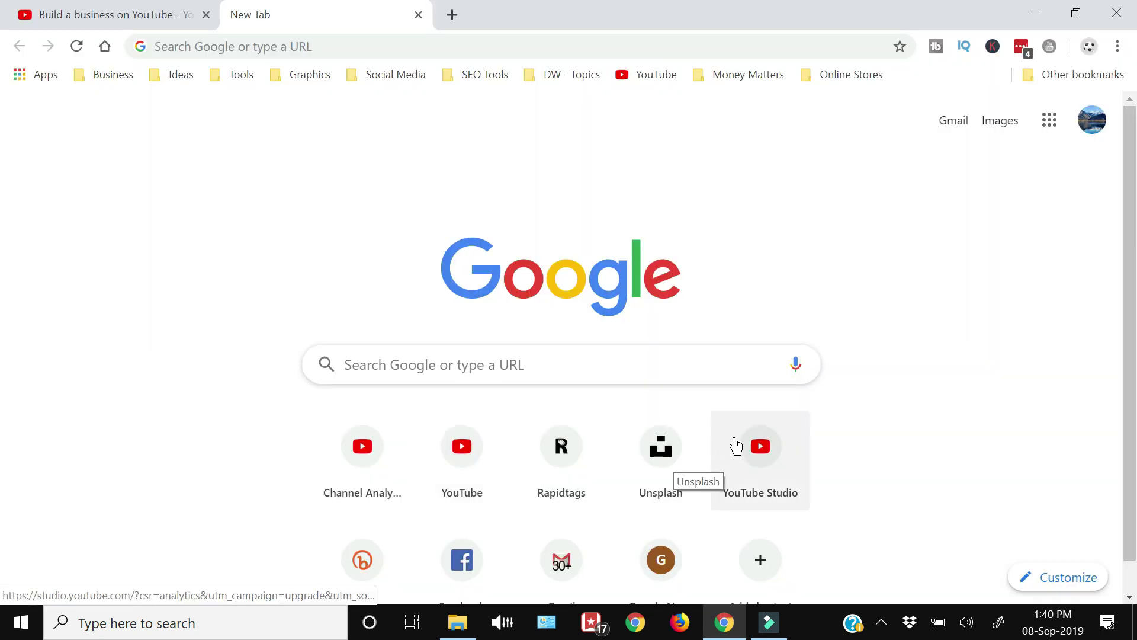
# Step: Open the Unsplash shortcut in an incognito window, then close that window
pyautogui.rightClick(659, 449)
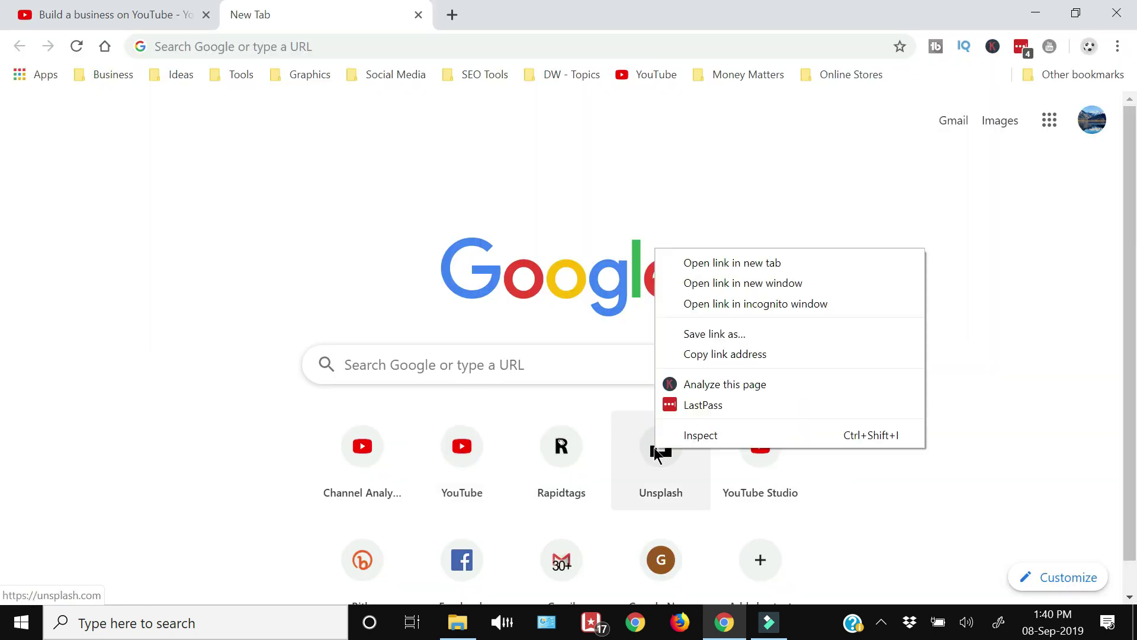
pyautogui.click(744, 304)
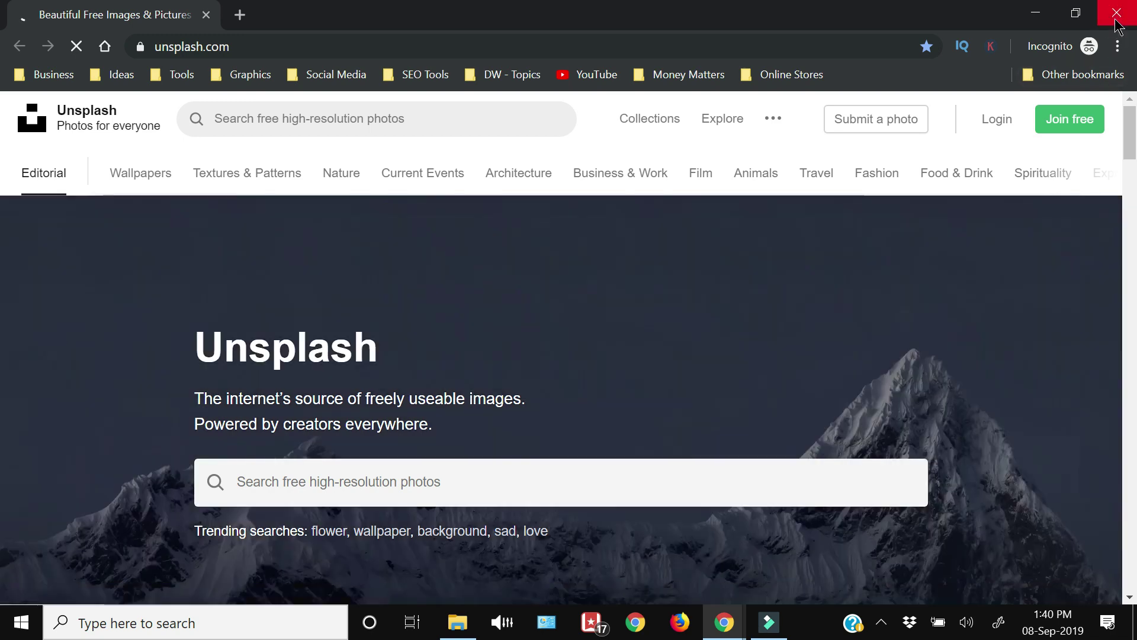
pyautogui.click(1117, 13)
# Step: Open another incognito window from the menu and close it with Alt+F4
pyautogui.click(1118, 46)
pyautogui.click(1050, 115)
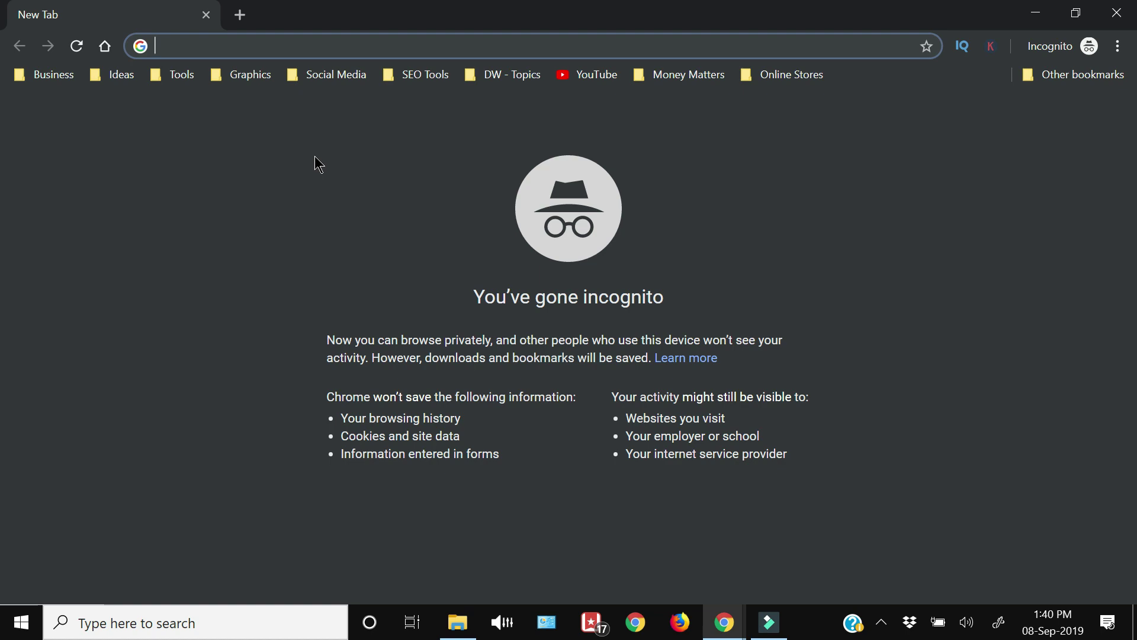
pyautogui.hotkey('alt', 'F4')
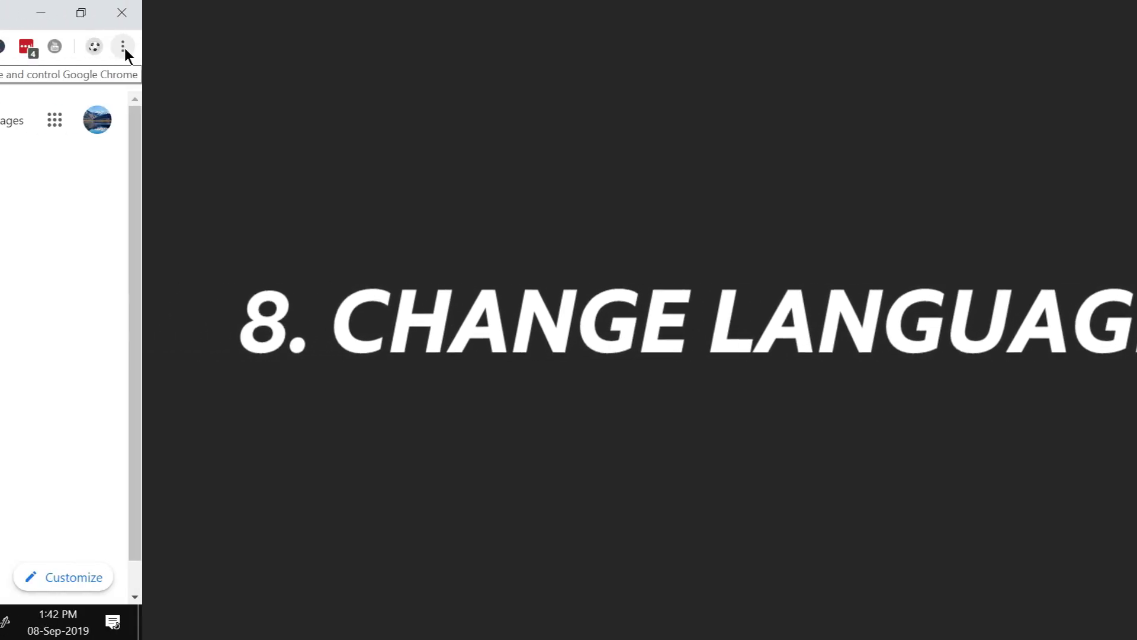
# Step: In Settings, expand Advanced and Languages, and bring up the Add languages list
pyautogui.click(123, 48)
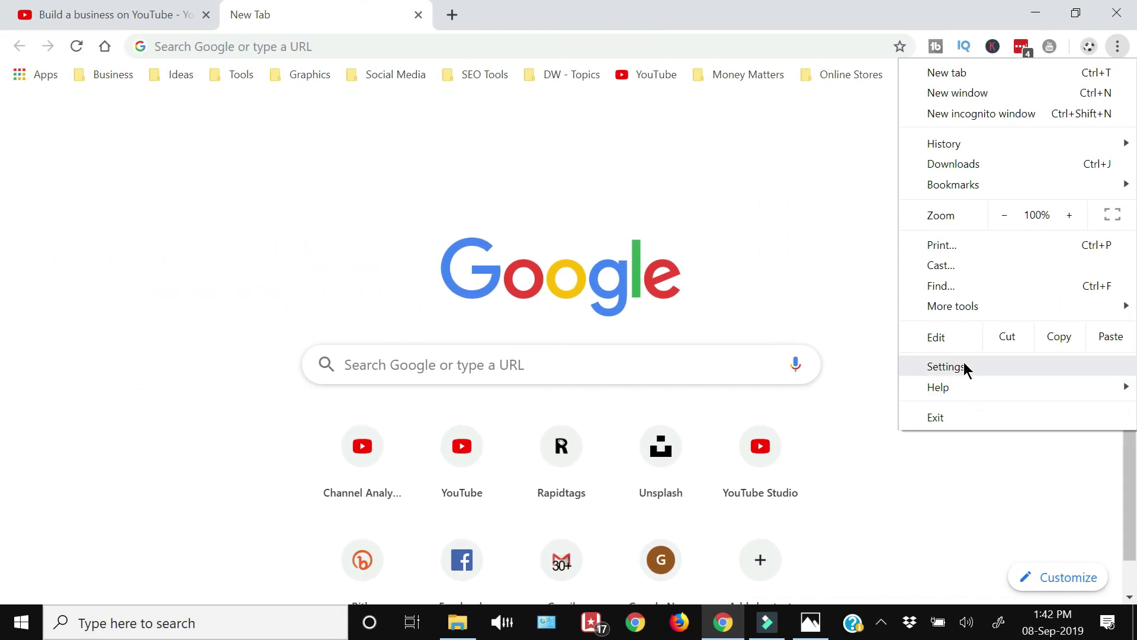
pyautogui.click(948, 366)
pyautogui.scroll(-10, 964, 364)
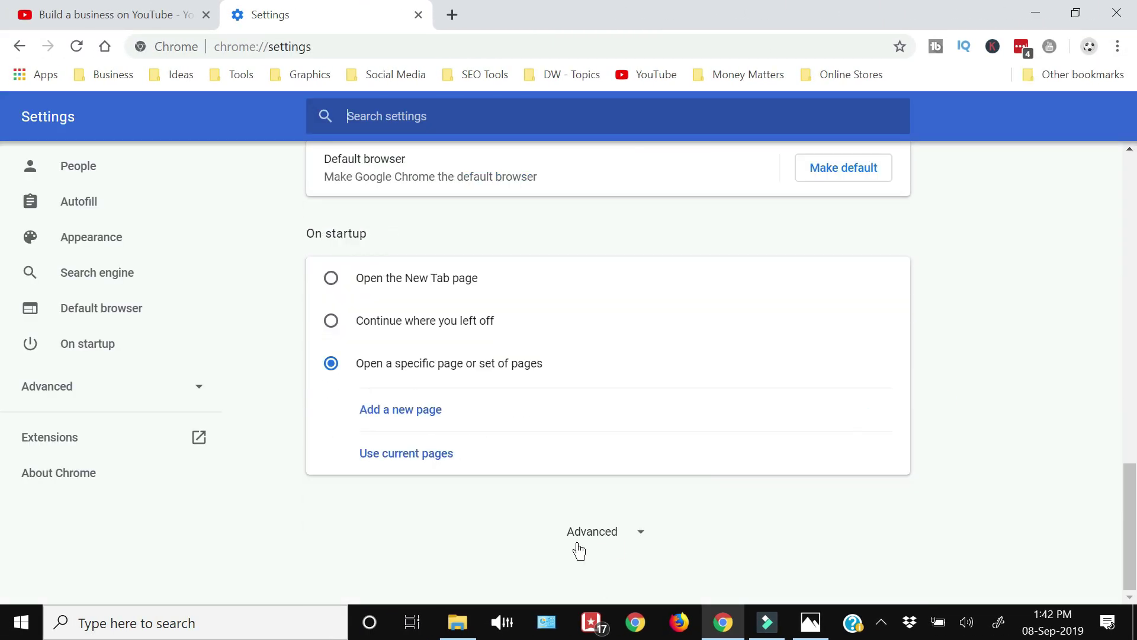
pyautogui.click(579, 550)
pyautogui.scroll(-7, 1059, 351)
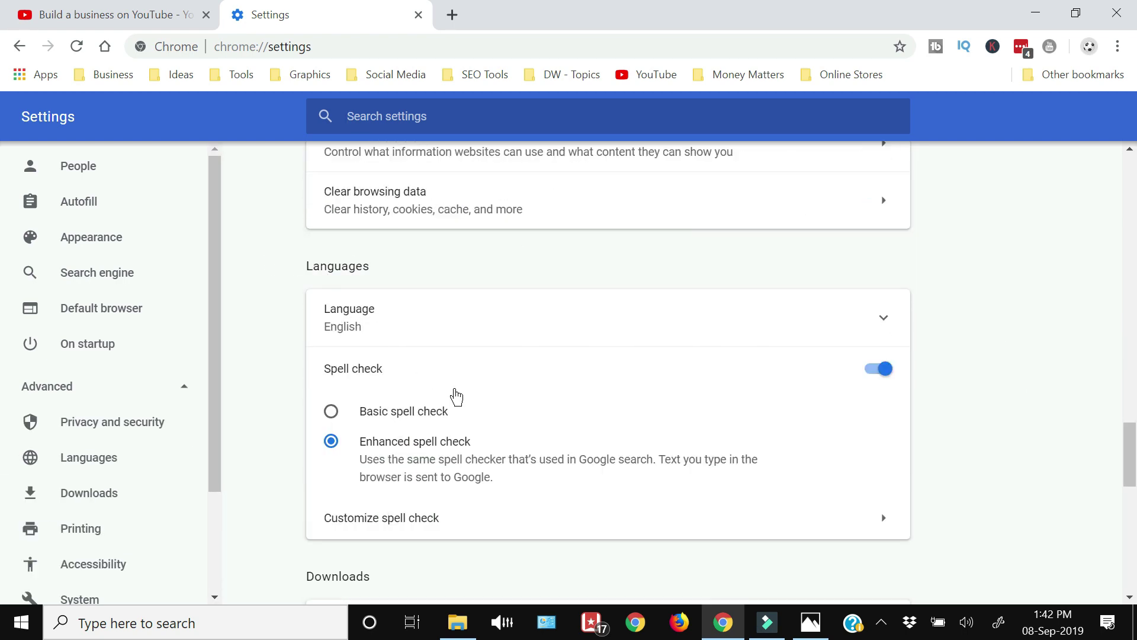
pyautogui.click(370, 341)
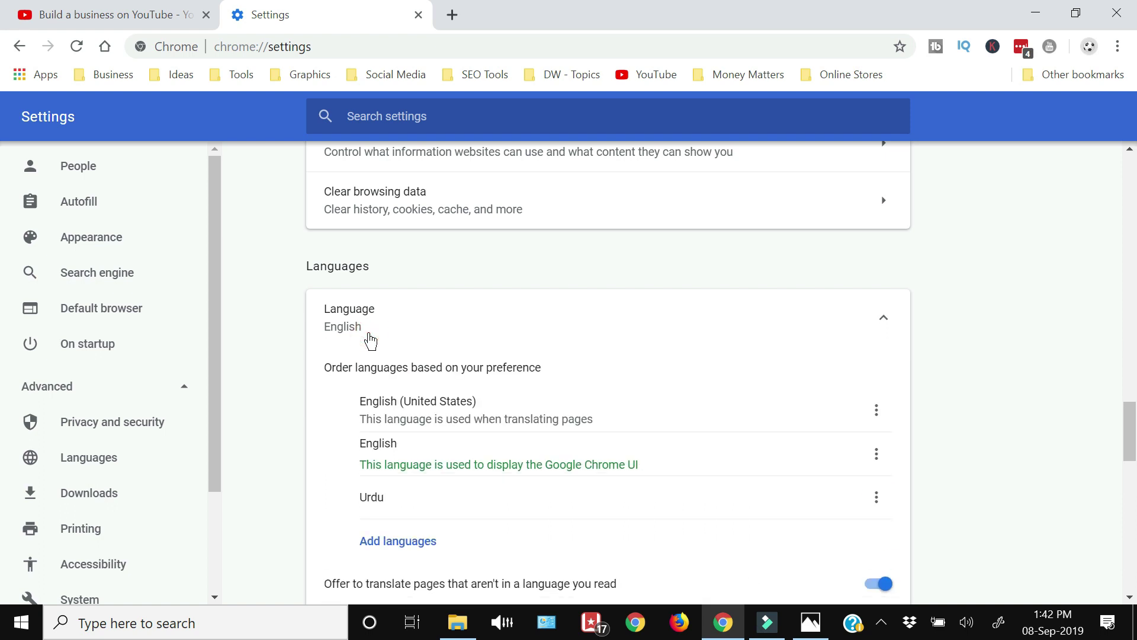
pyautogui.scroll(-1, 1025, 363)
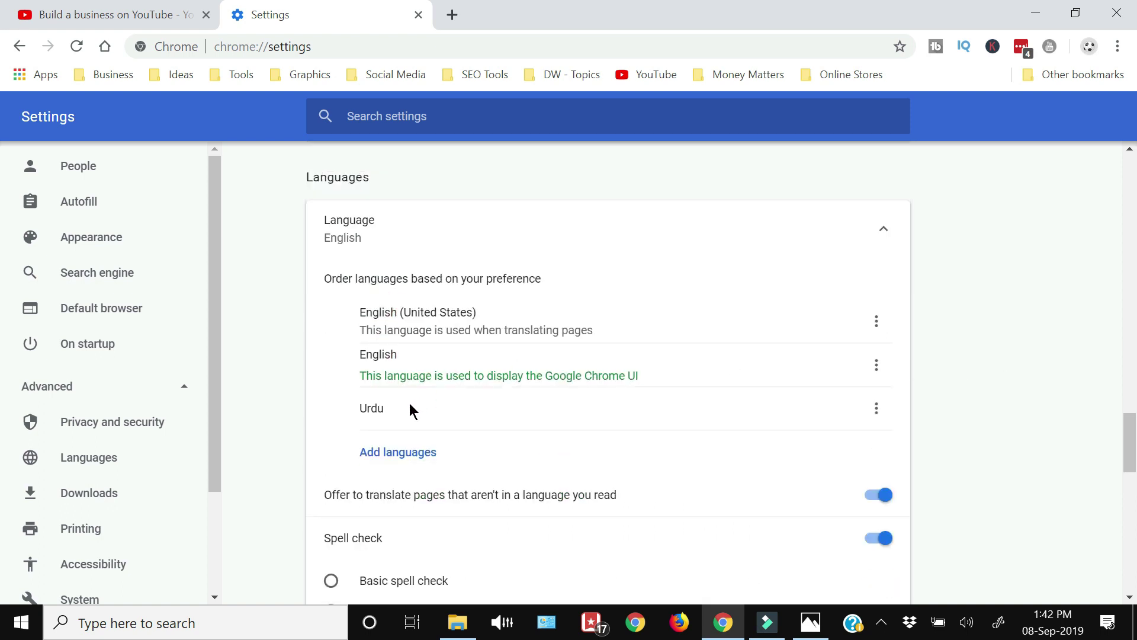
pyautogui.click(411, 453)
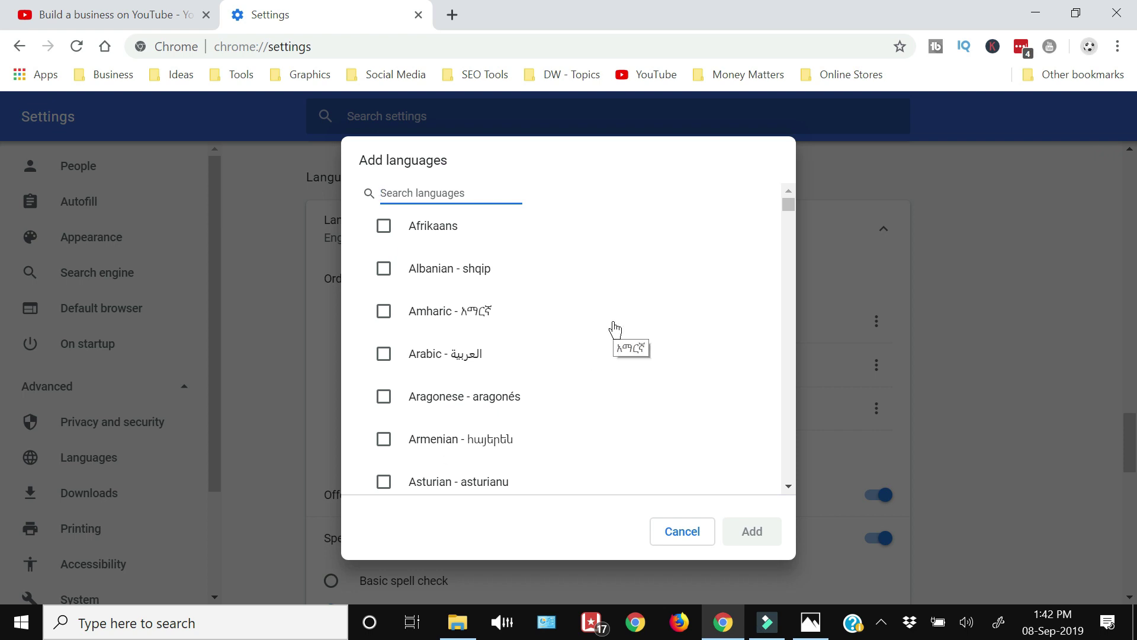
# Step: Tick Azerbaijani in the Add languages list, then cancel without adding it
pyautogui.scroll(-3, 432, 343)
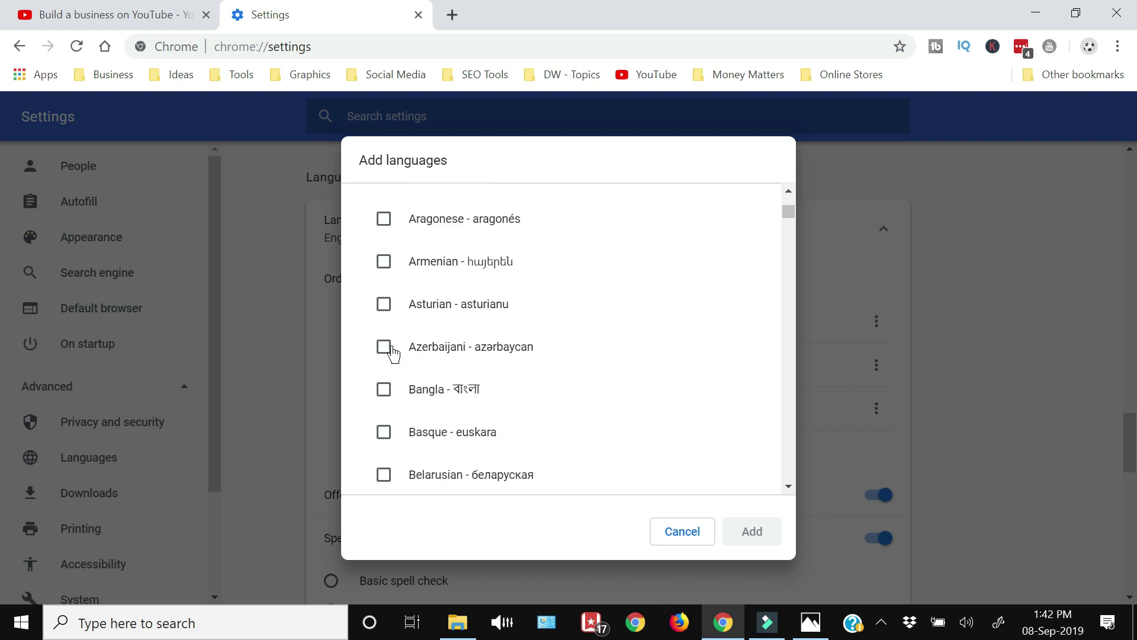
pyautogui.click(389, 351)
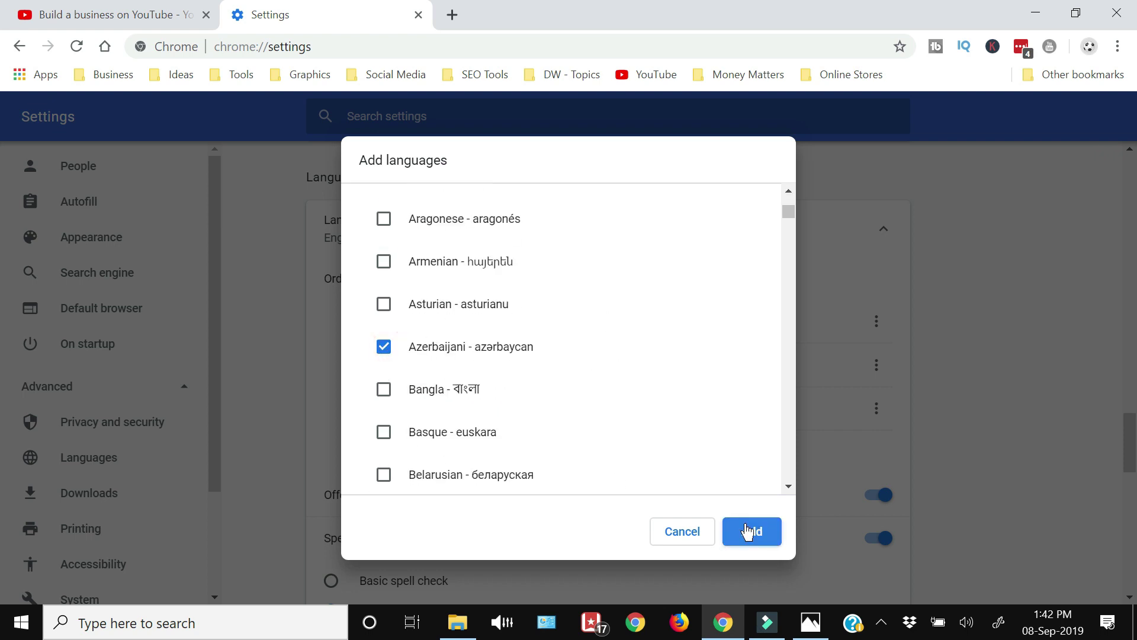
pyautogui.click(690, 532)
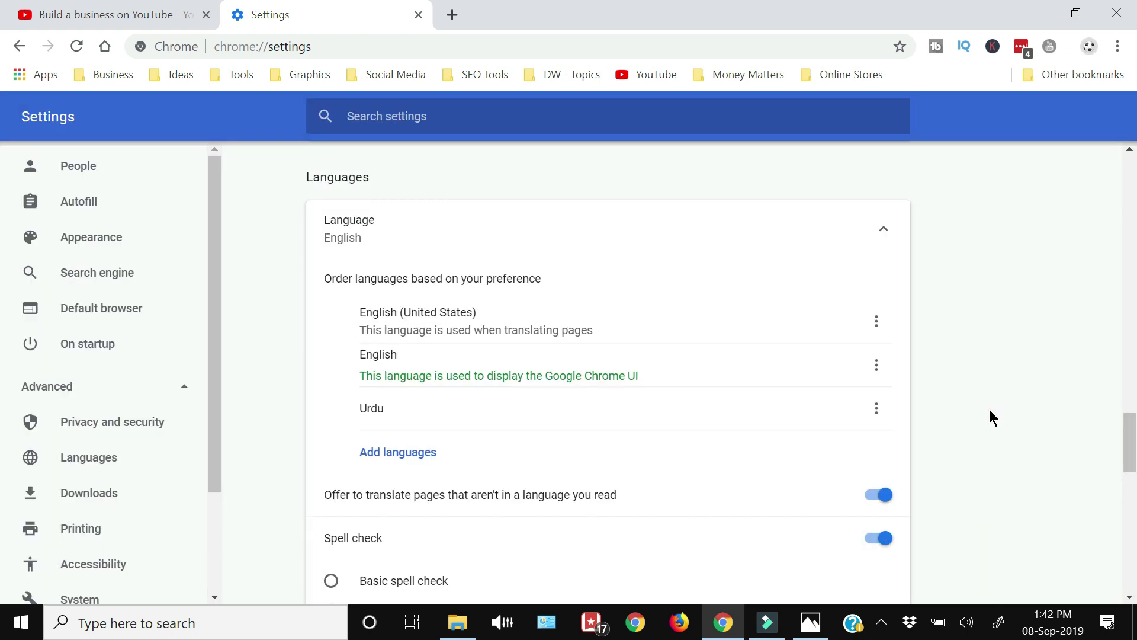
# Step: Remove Urdu from the preferred languages, then return to the Languages section
pyautogui.click(878, 410)
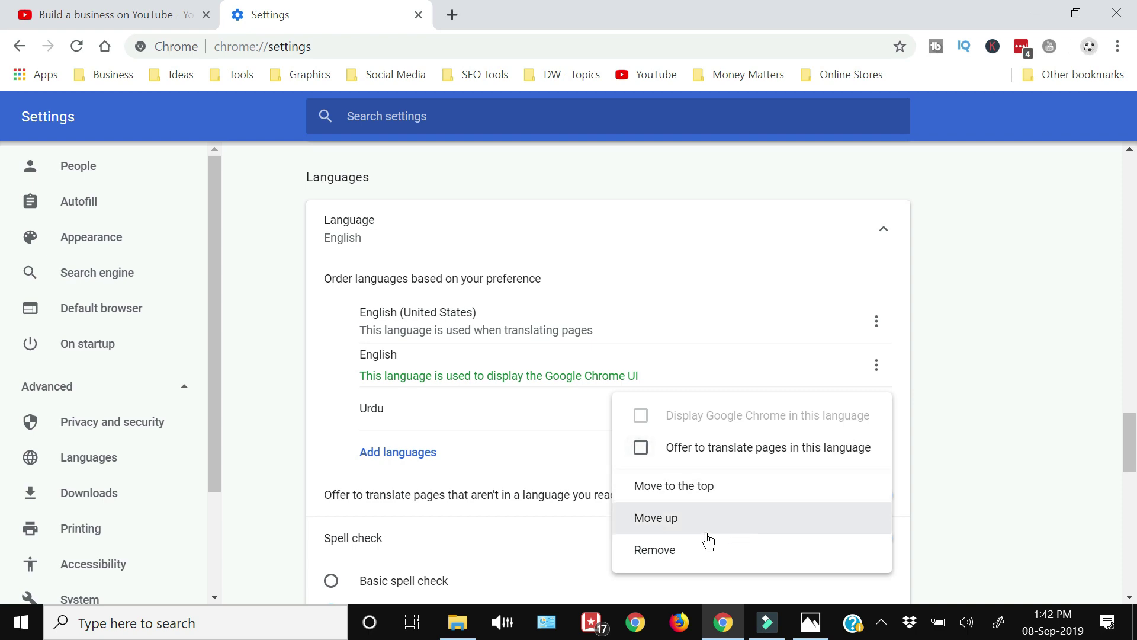
pyautogui.click(706, 561)
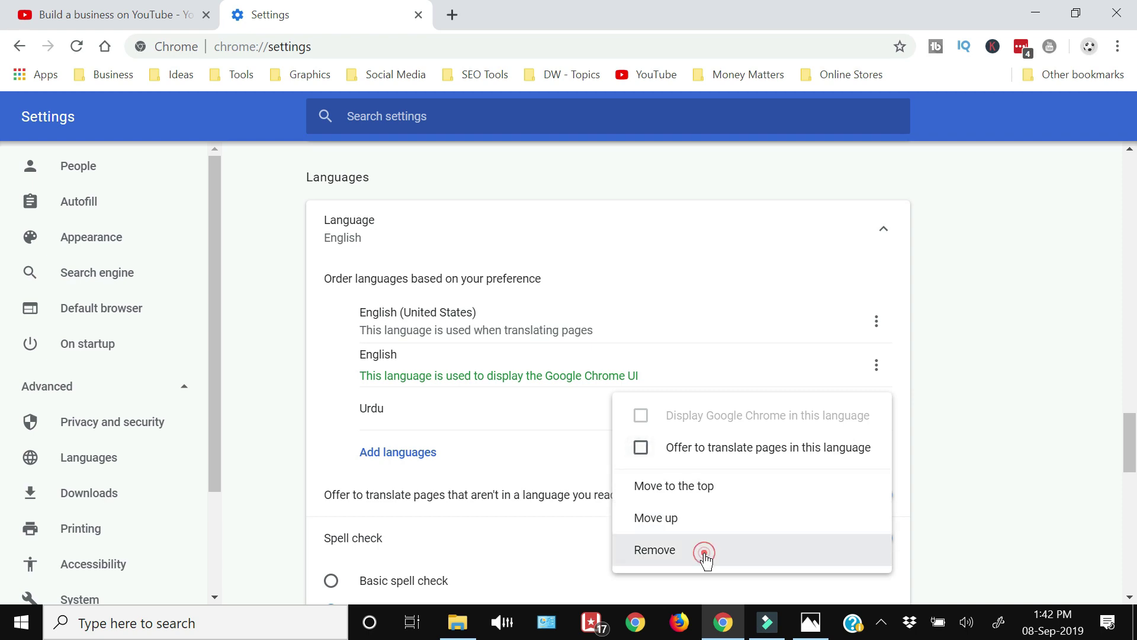
pyautogui.click(1010, 292)
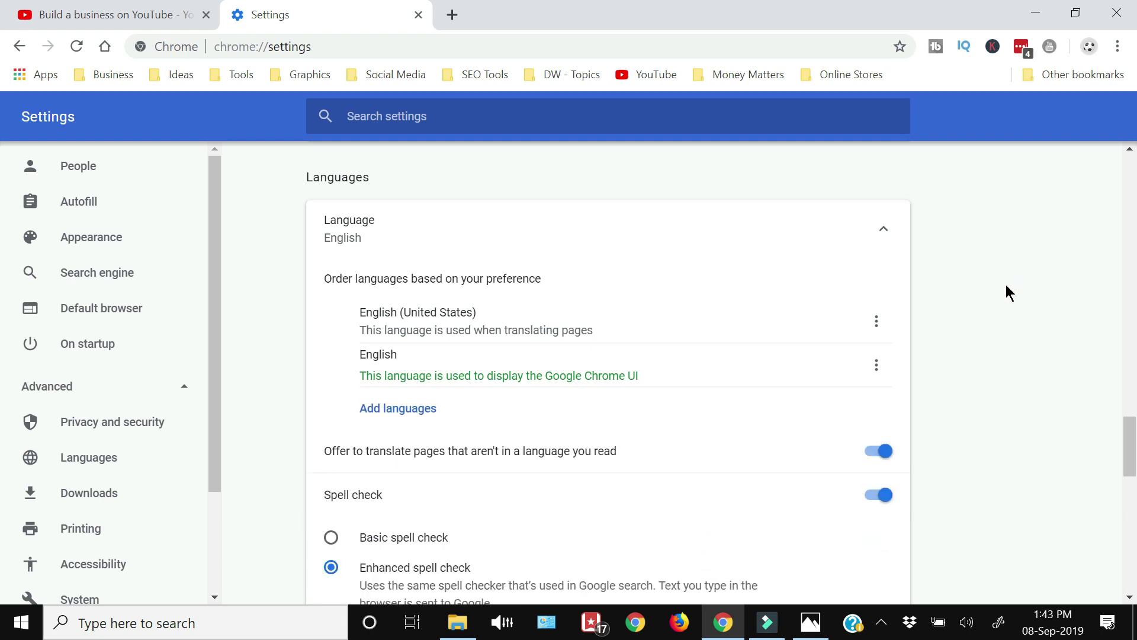
pyautogui.scroll(20, 1010, 293)
pyautogui.scroll(10, 1007, 288)
pyautogui.scroll(-8, 1008, 289)
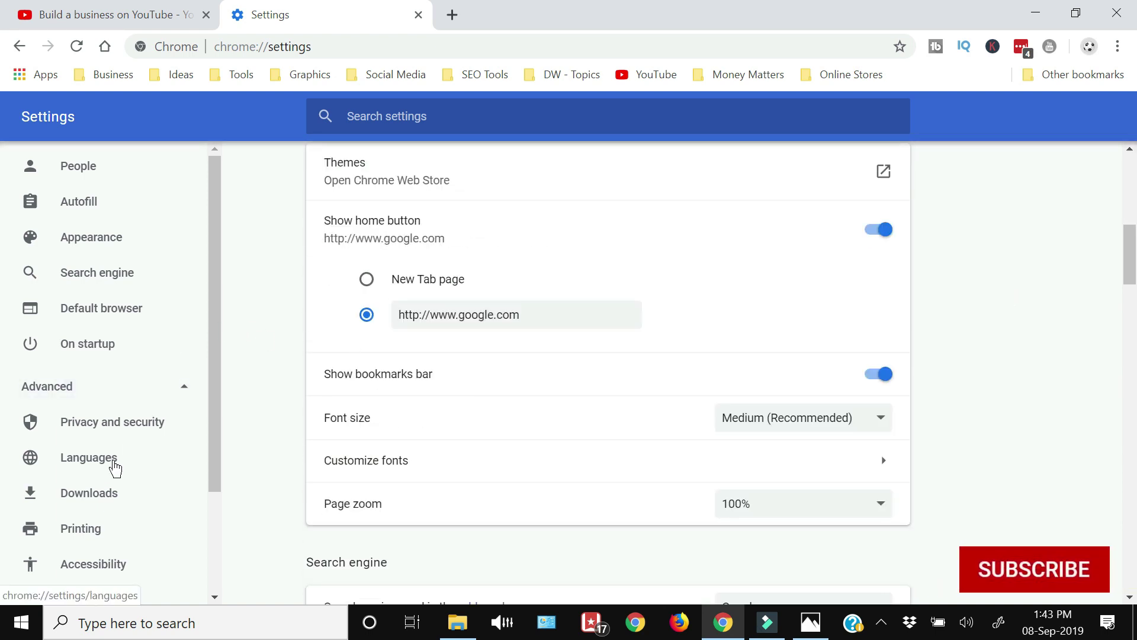
pyautogui.click(113, 466)
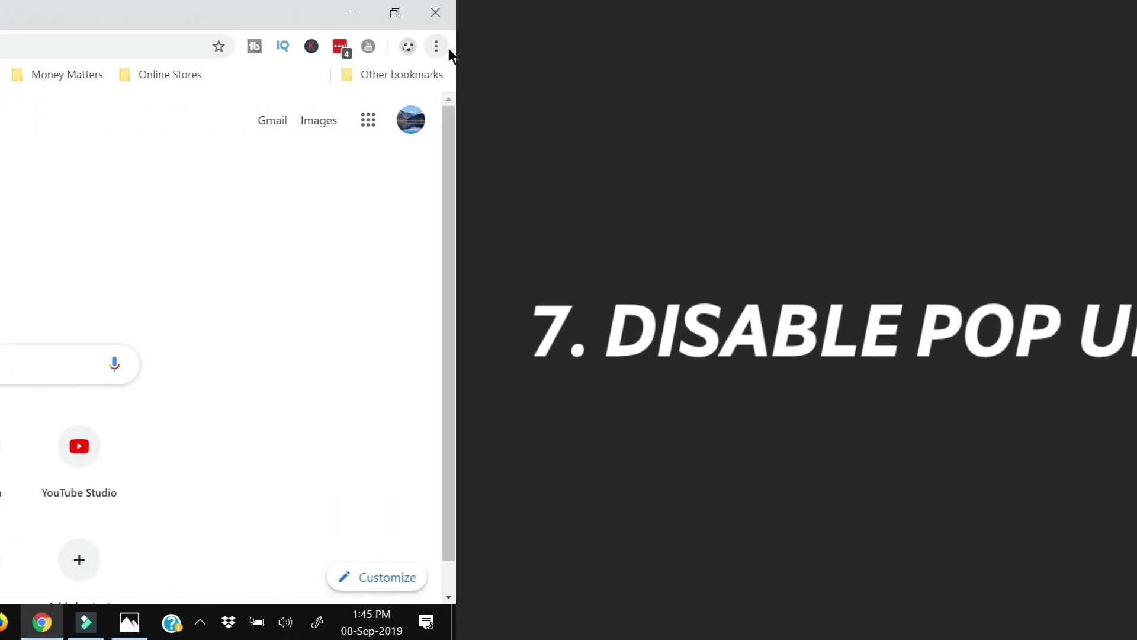
# Step: From Settings' Advanced area, open Site Settings and scroll to Pop-ups and redirects
pyautogui.click(1118, 46)
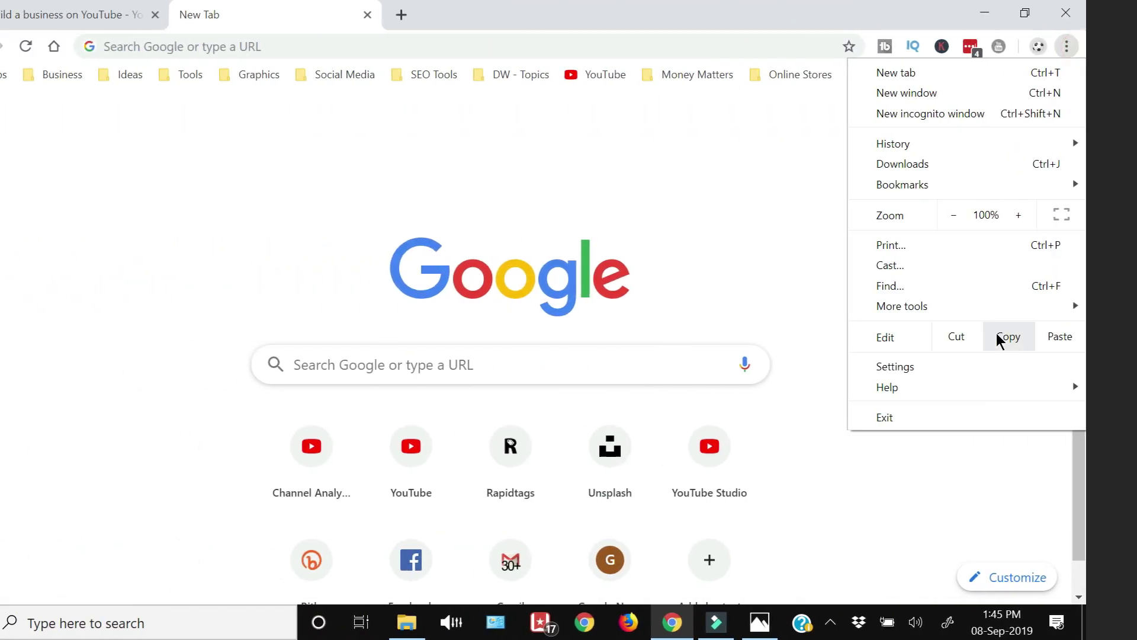
pyautogui.click(1018, 372)
pyautogui.scroll(-8, 1014, 379)
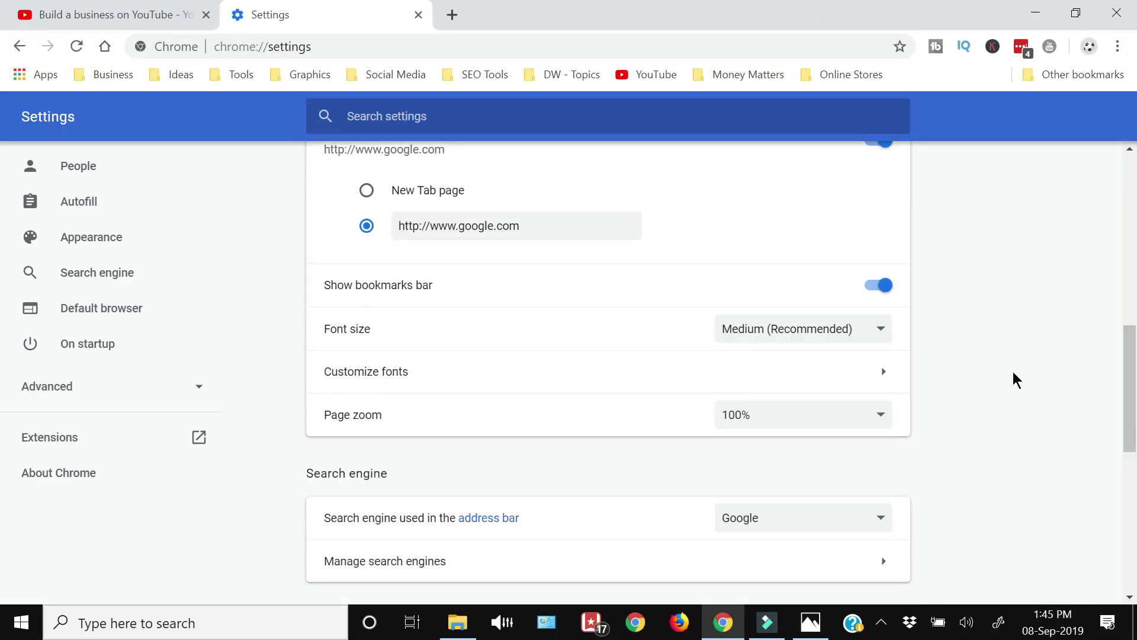
pyautogui.scroll(-6, 1010, 377)
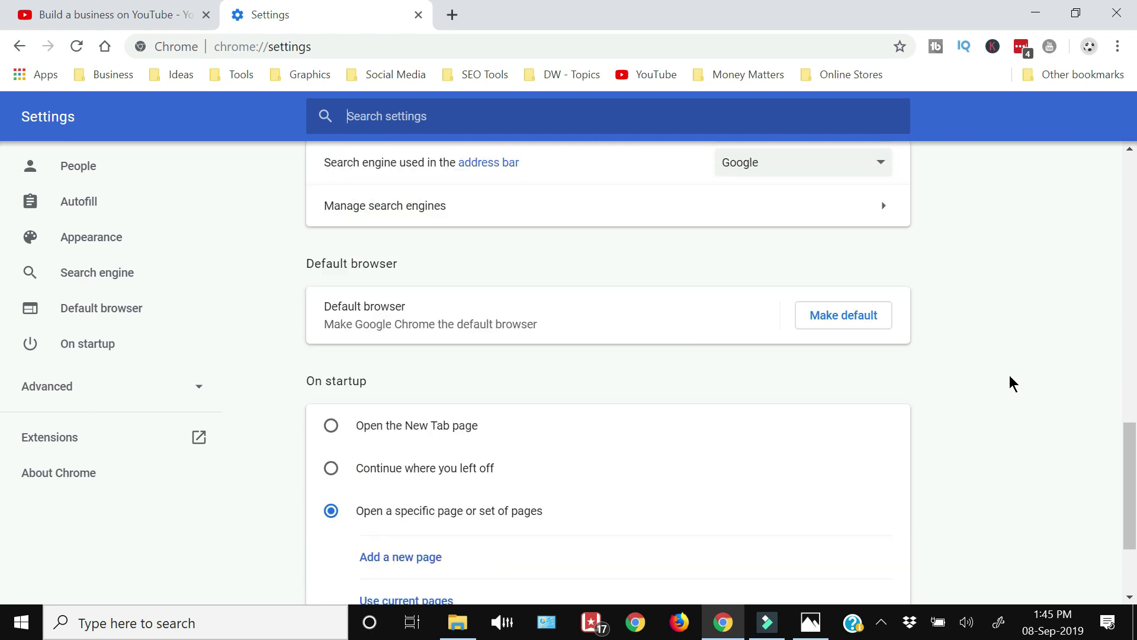
pyautogui.scroll(-3, 1010, 379)
pyautogui.click(592, 531)
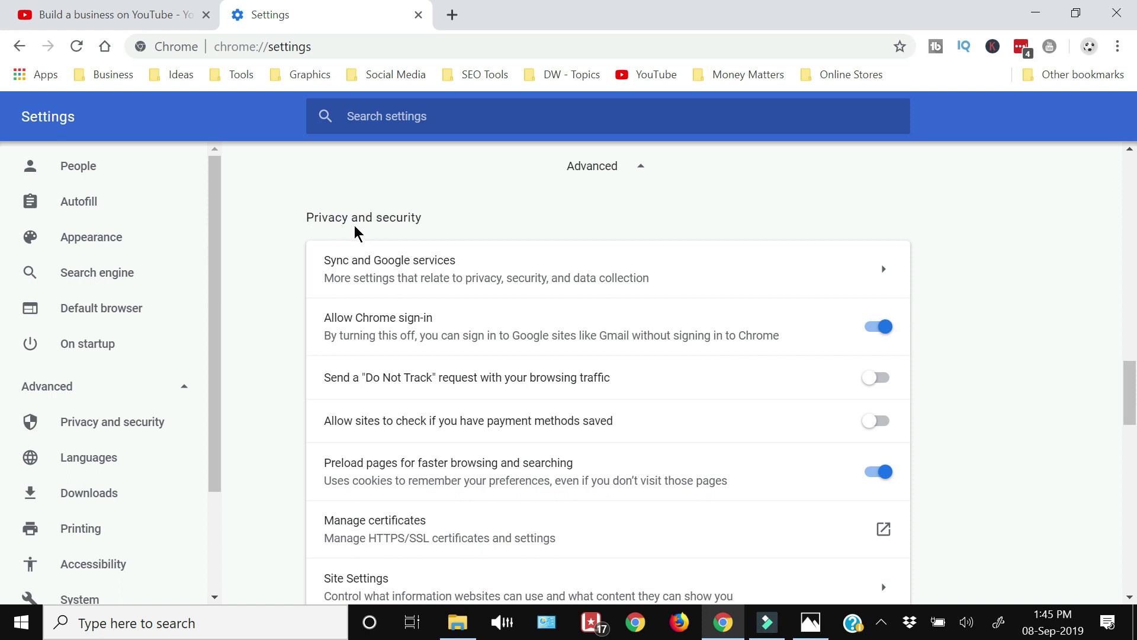
pyautogui.scroll(-3, 405, 285)
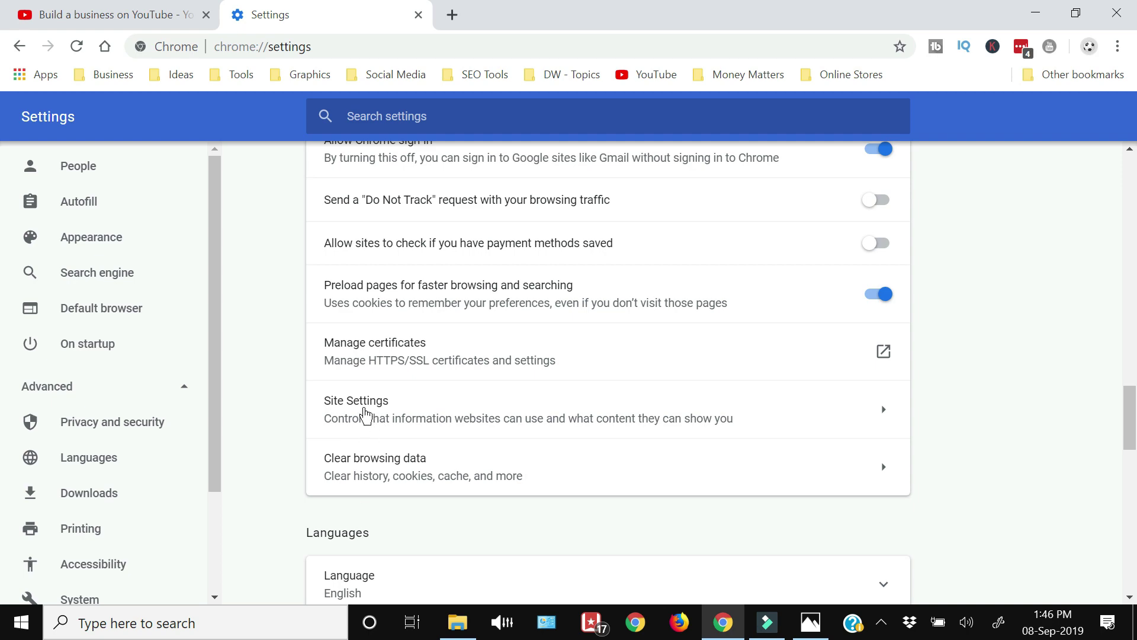
pyautogui.click(365, 409)
pyautogui.scroll(-10, 613, 368)
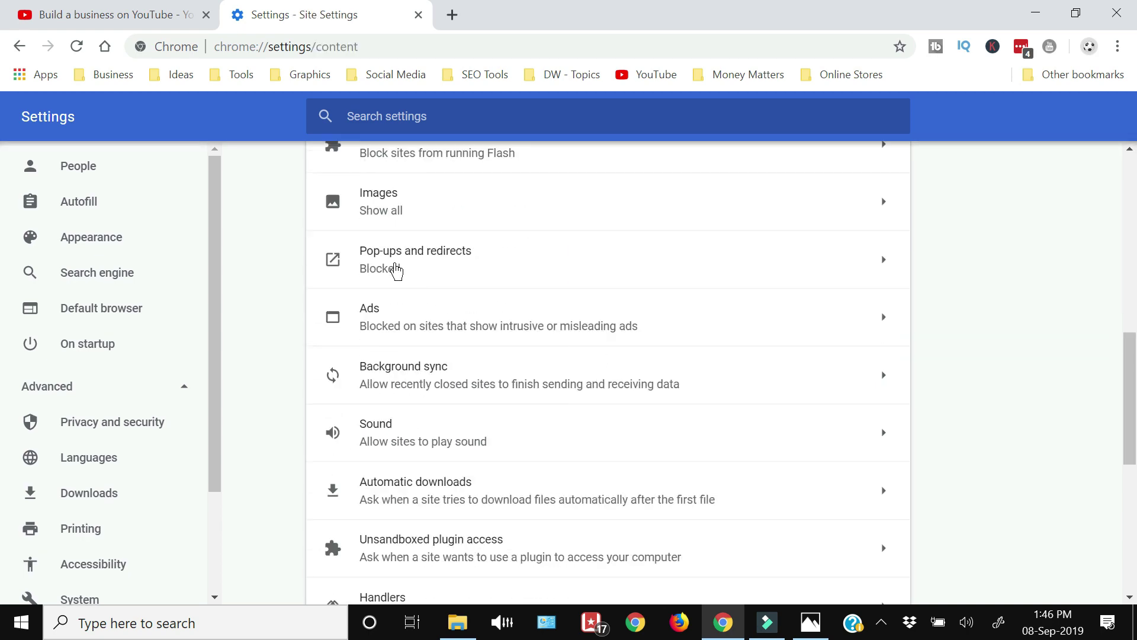
# Step: Set Pop-ups and redirects to Allowed, toggling it off and back on
pyautogui.click(395, 265)
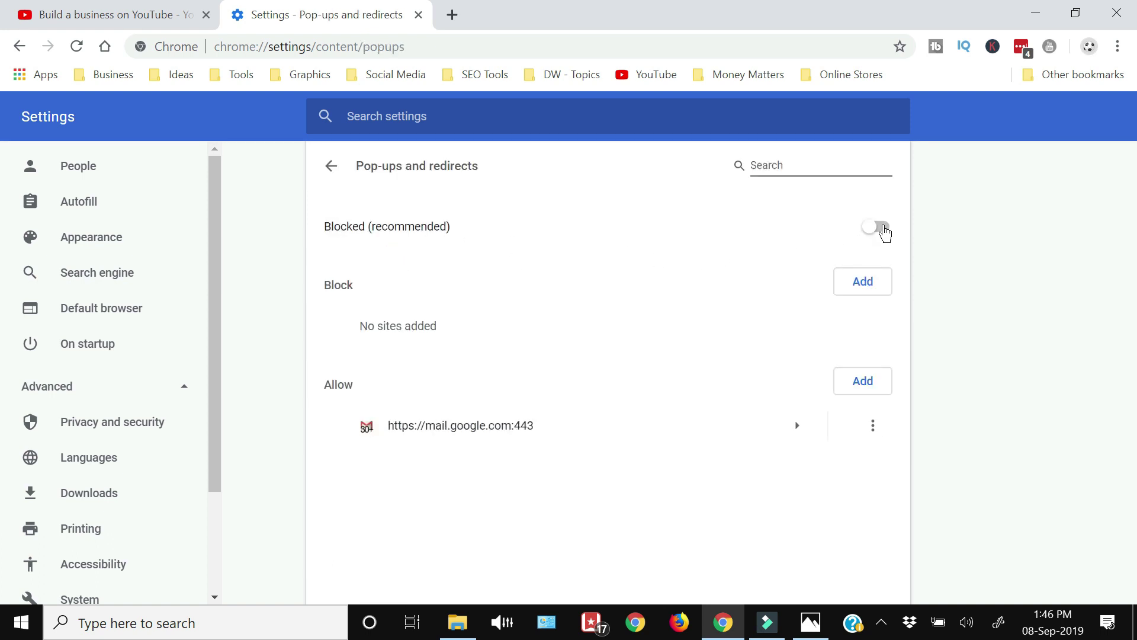
pyautogui.click(884, 228)
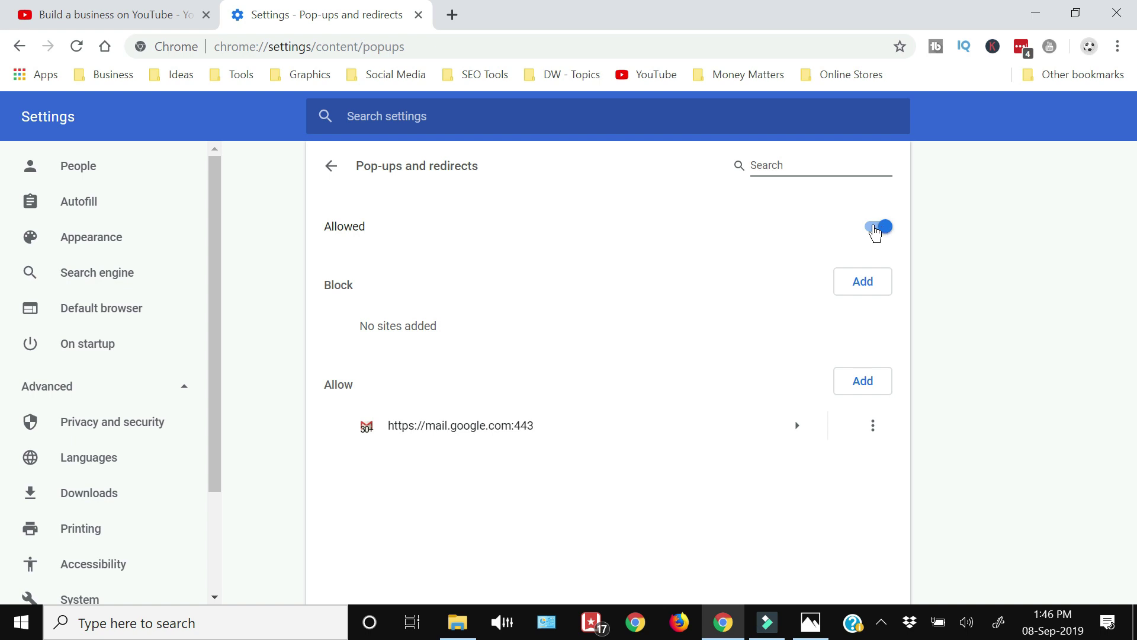
pyautogui.click(876, 234)
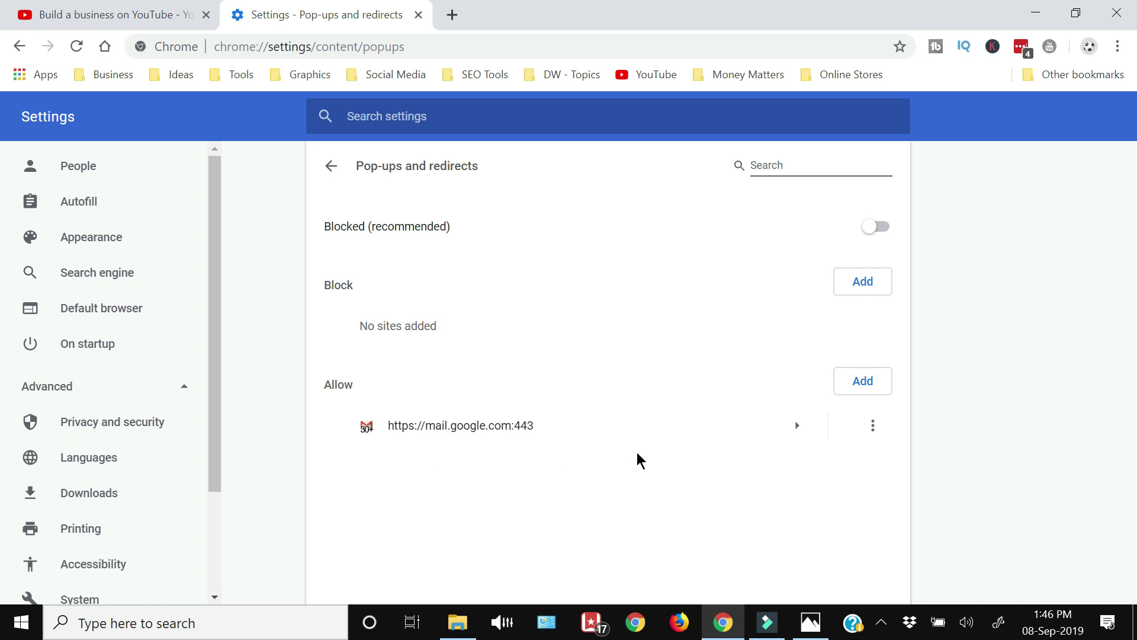
pyautogui.click(877, 228)
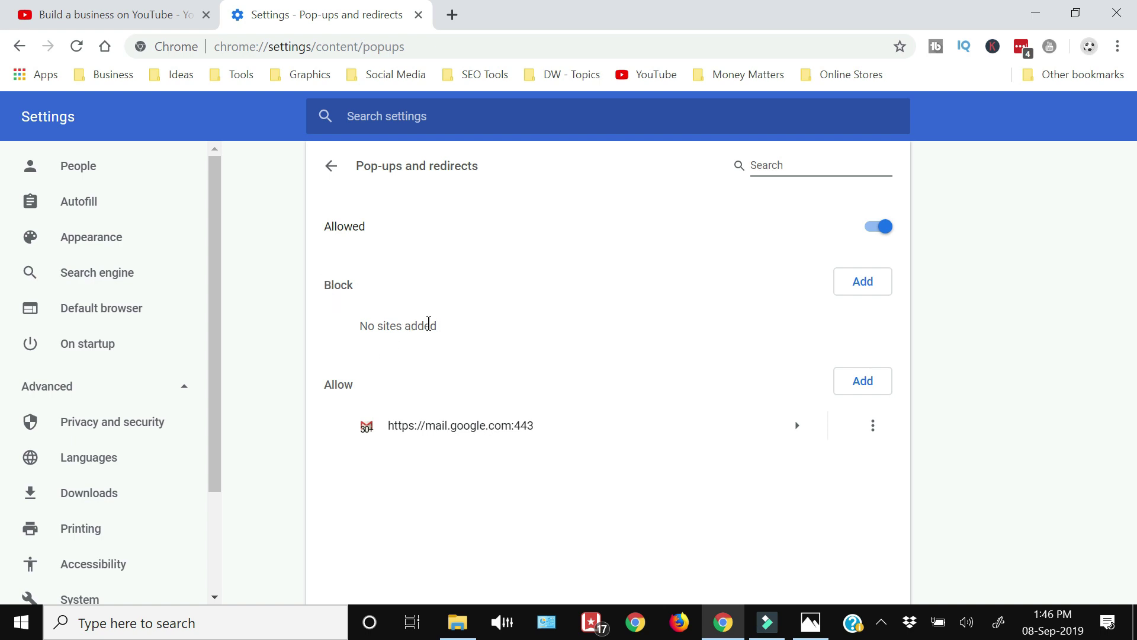
# Step: Start adding a site under Block, then cancel the Add a site dialog
pyautogui.click(863, 281)
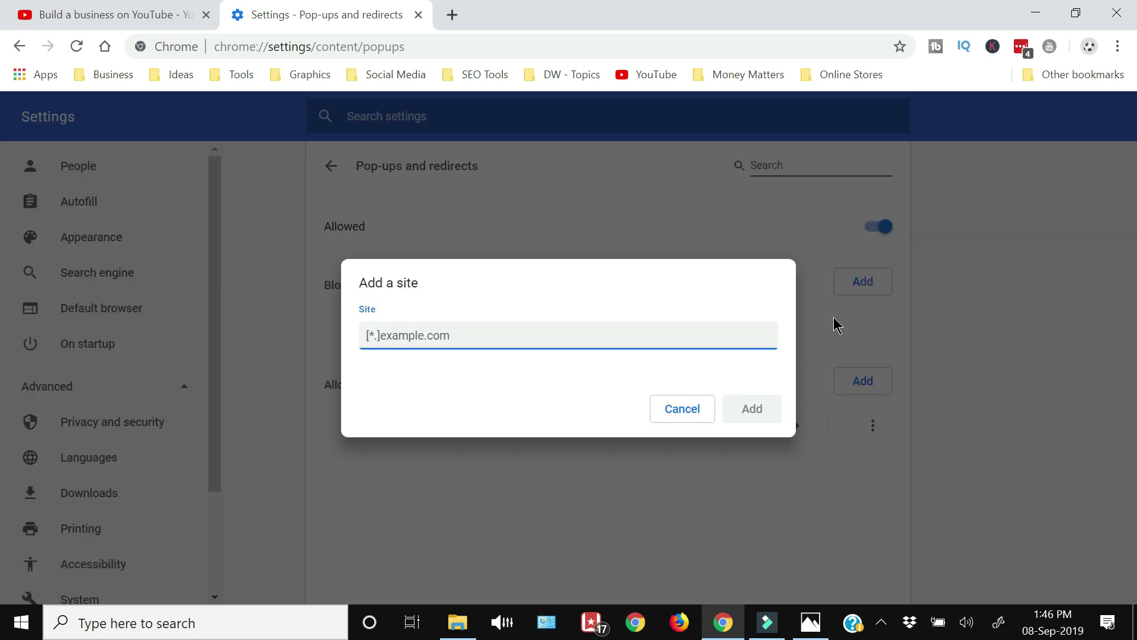
pyautogui.click(659, 415)
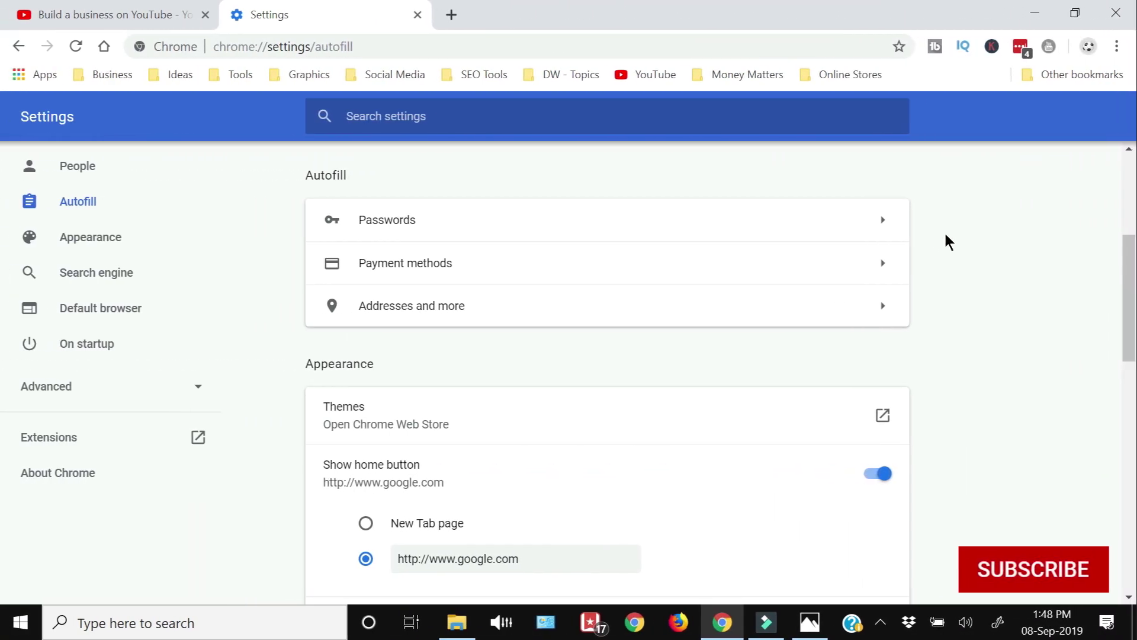
# Step: Request making Chrome the default browser from the Default browser settings
pyautogui.click(61, 313)
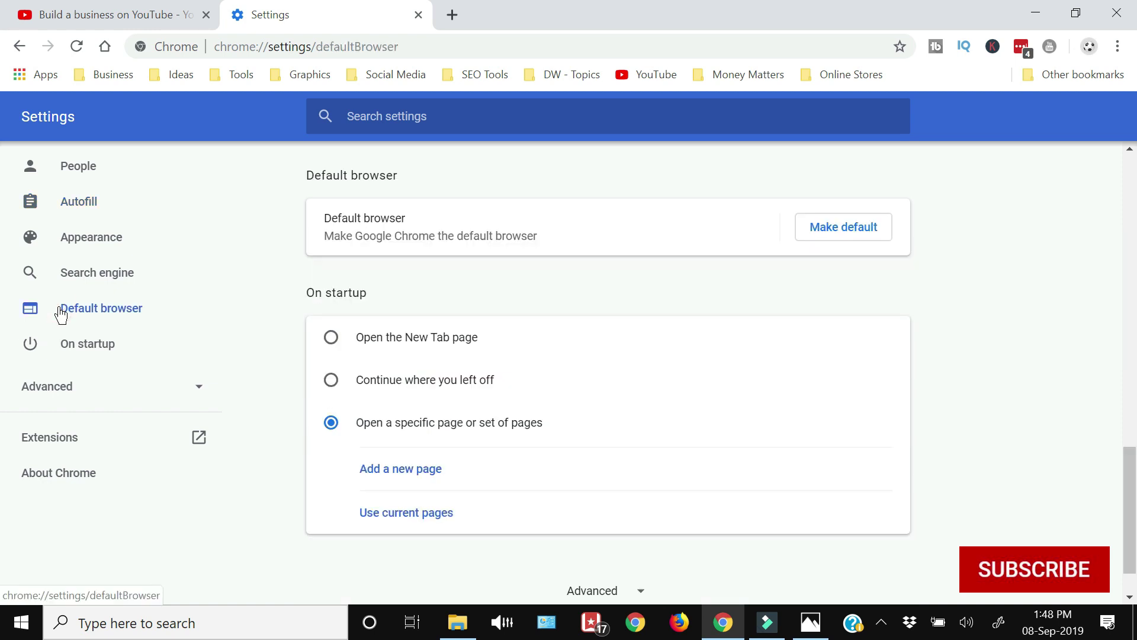
pyautogui.click(827, 230)
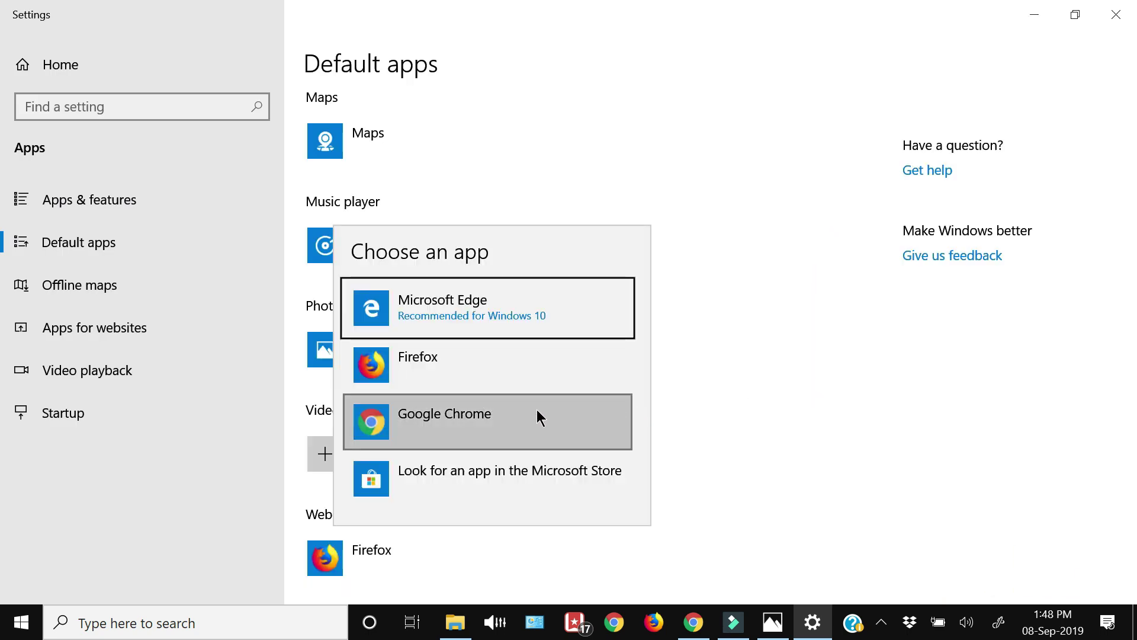
# Step: Pick Google Chrome as the Windows default web browser and return to Chrome
pyautogui.click(486, 421)
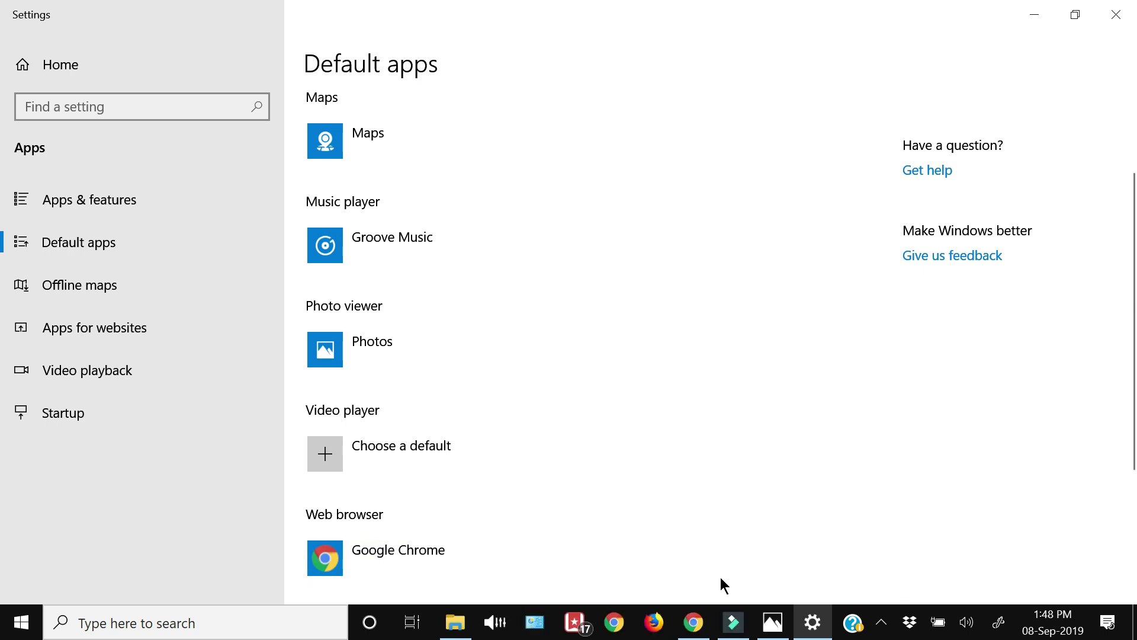
pyautogui.click(694, 622)
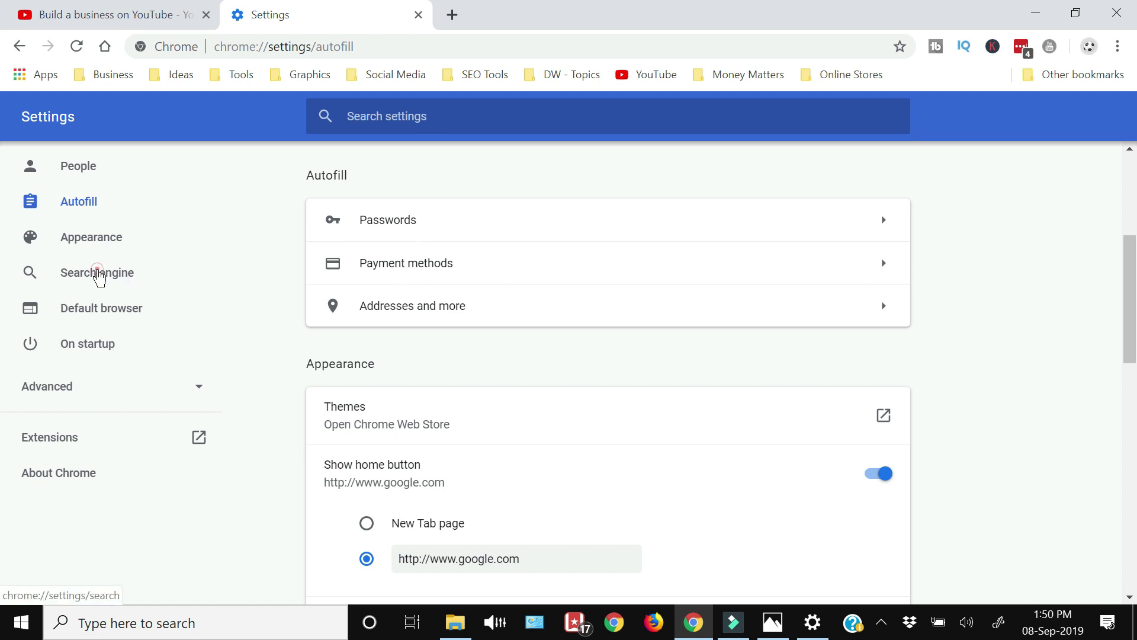
# Step: Choose Yahoo! as the address-bar search engine
pyautogui.click(98, 274)
pyautogui.click(804, 231)
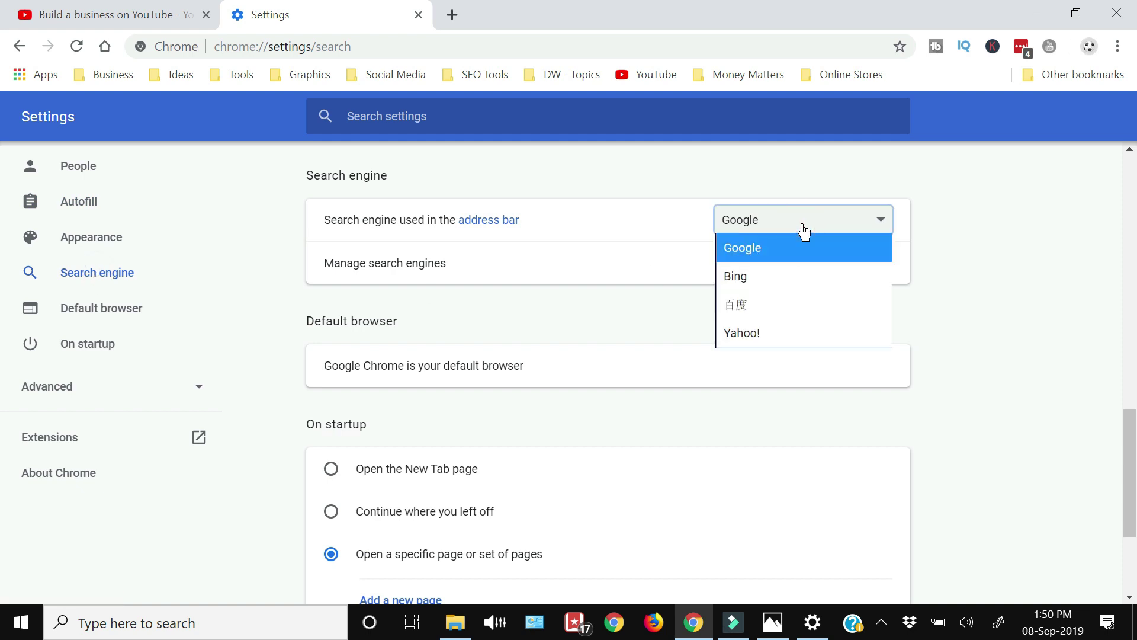
pyautogui.click(805, 335)
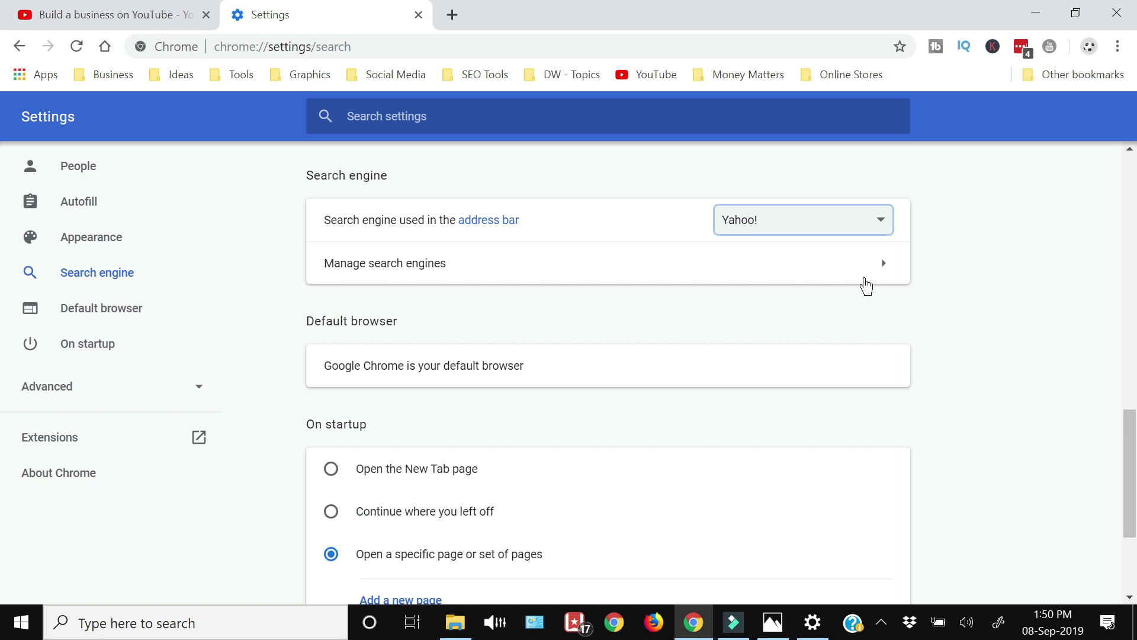
# Step: Visit Manage search engines, cancel adding a custom engine, and reopen the engine list
pyautogui.click(881, 267)
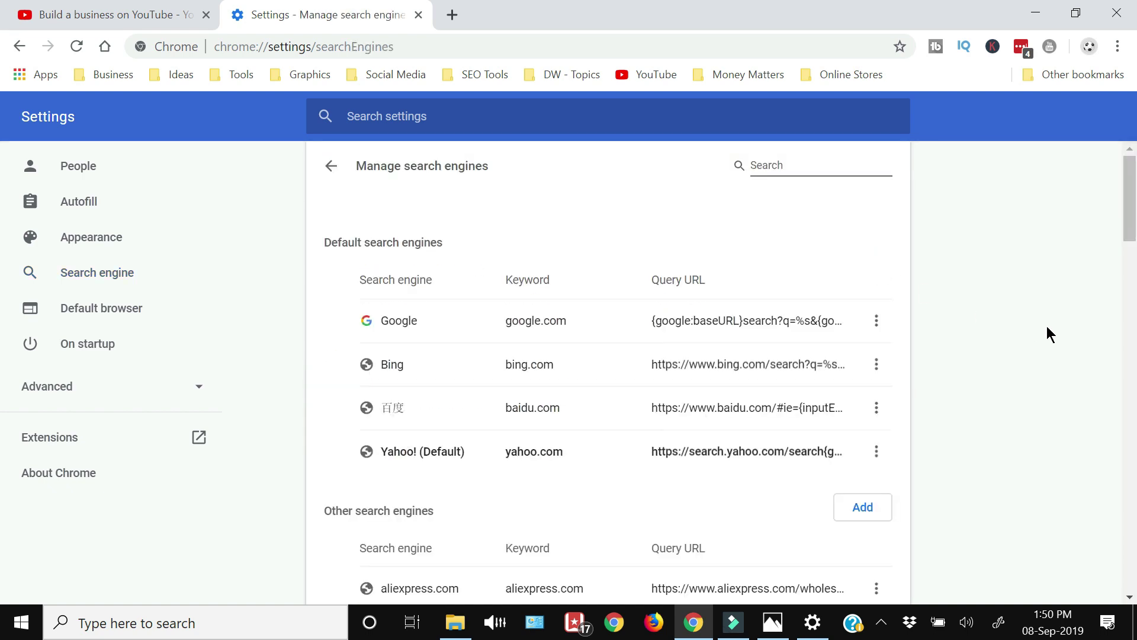
pyautogui.scroll(-1, 1047, 326)
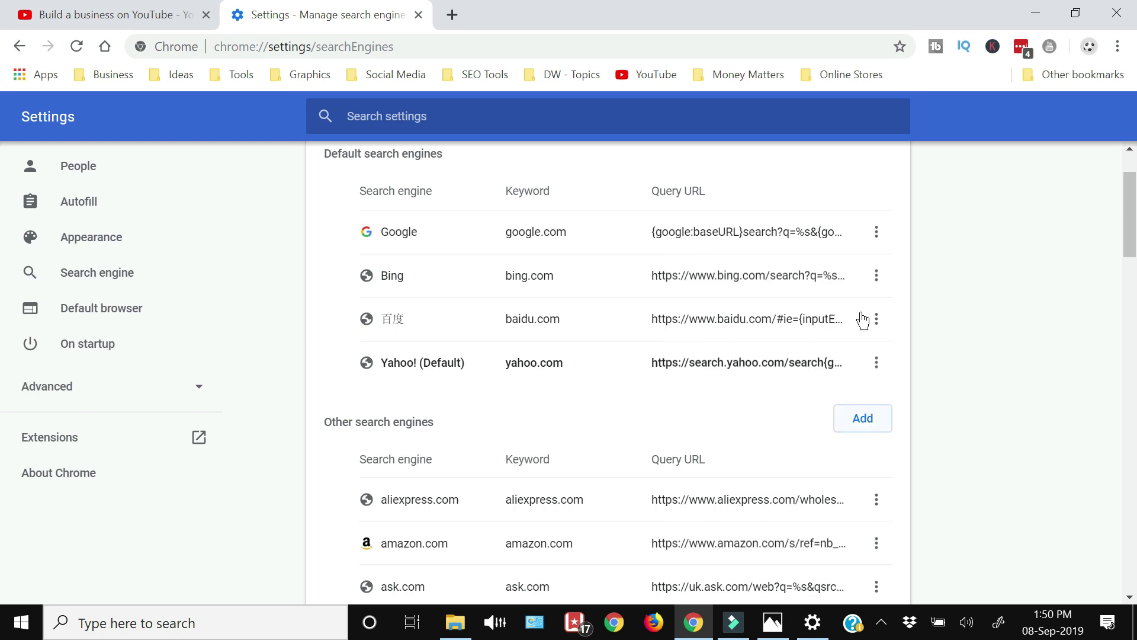
pyautogui.click(855, 422)
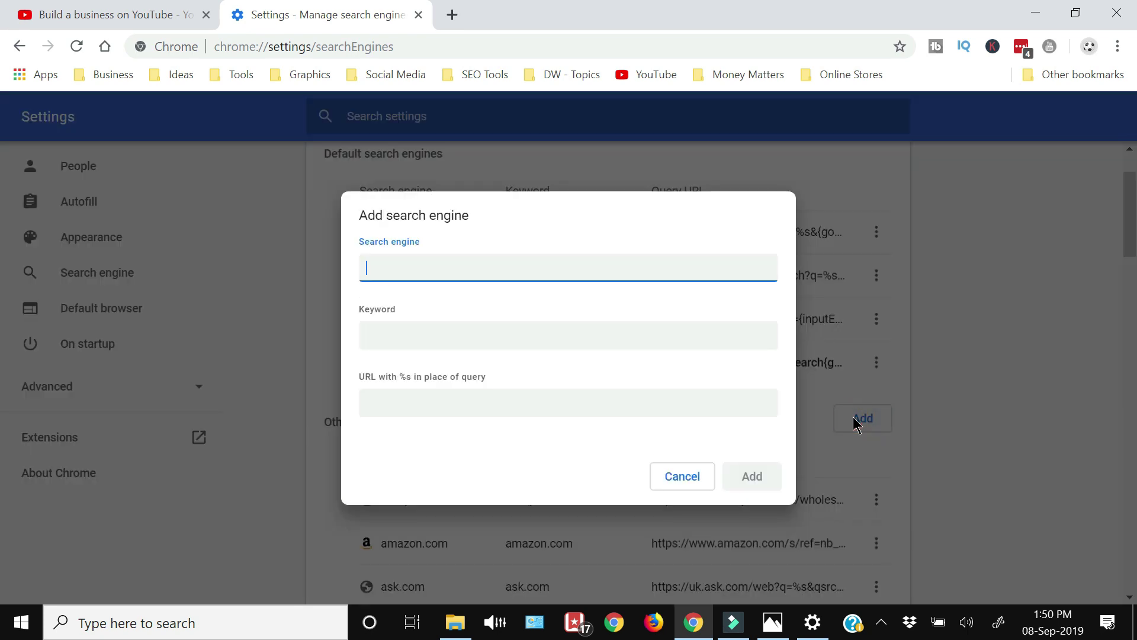
pyautogui.click(671, 483)
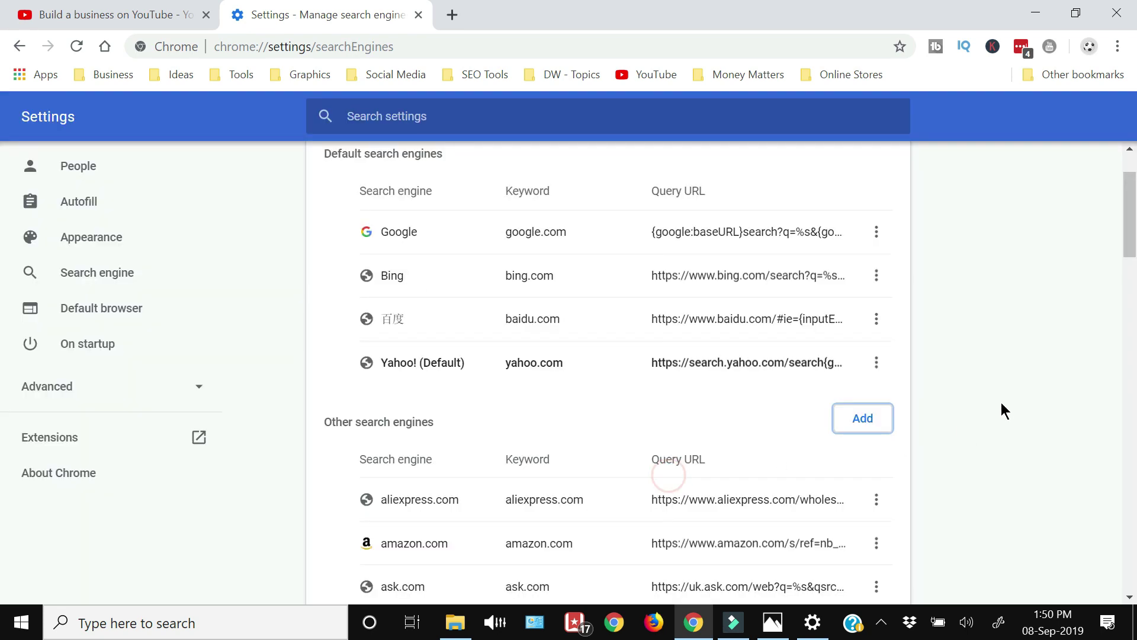
pyautogui.click(126, 306)
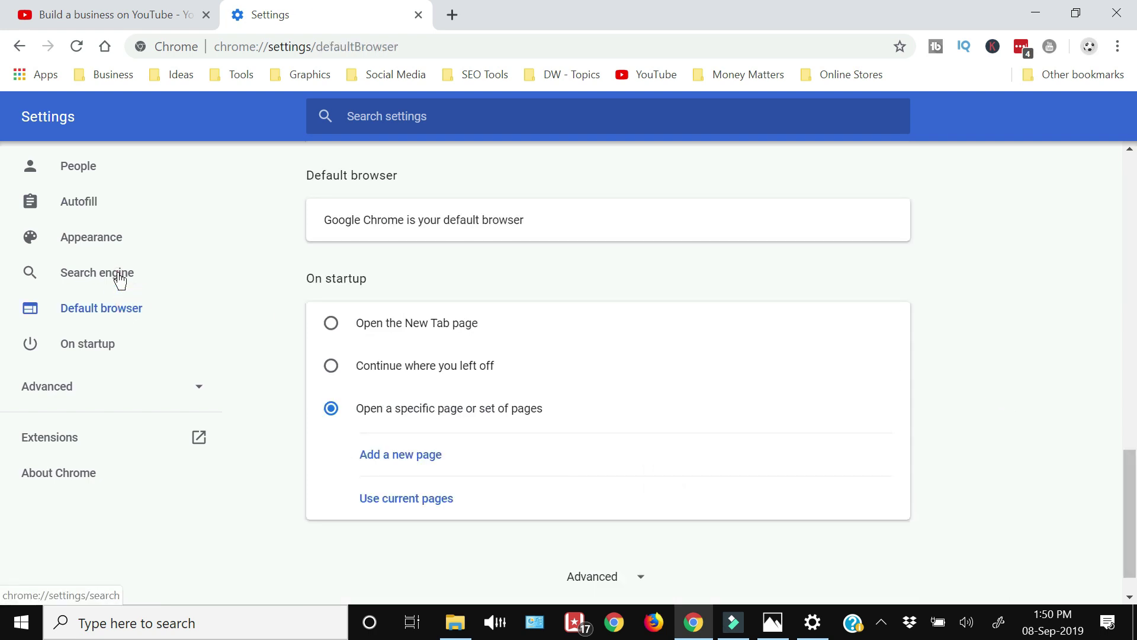
pyautogui.click(119, 276)
pyautogui.click(792, 224)
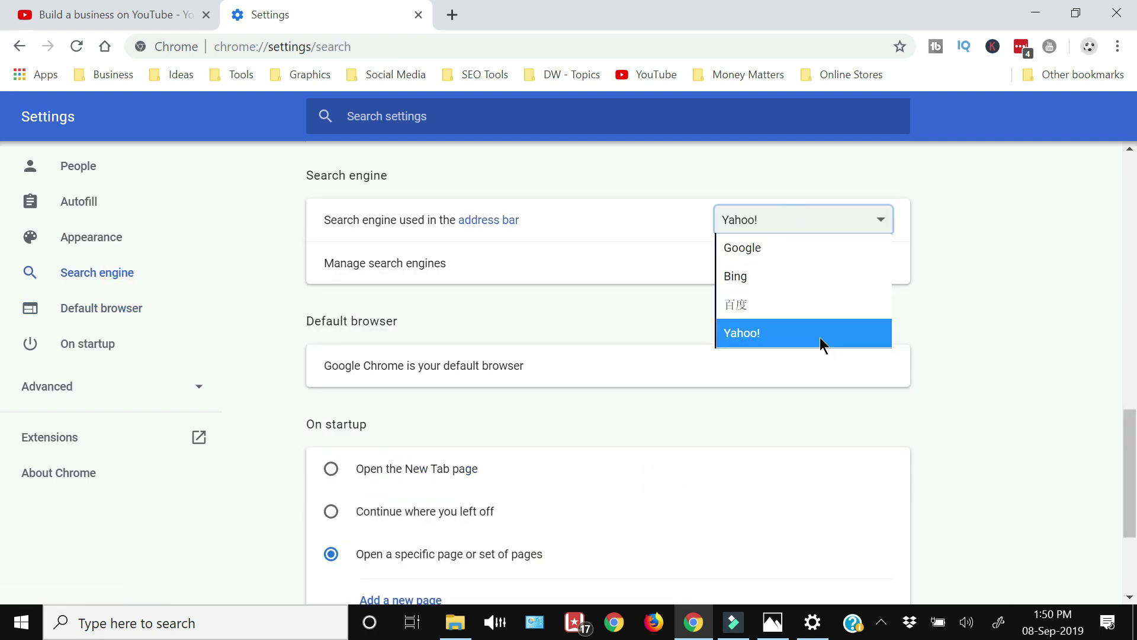
# Step: Switch the search engine back to Google and open Clear browsing data under Privacy and security
pyautogui.click(757, 249)
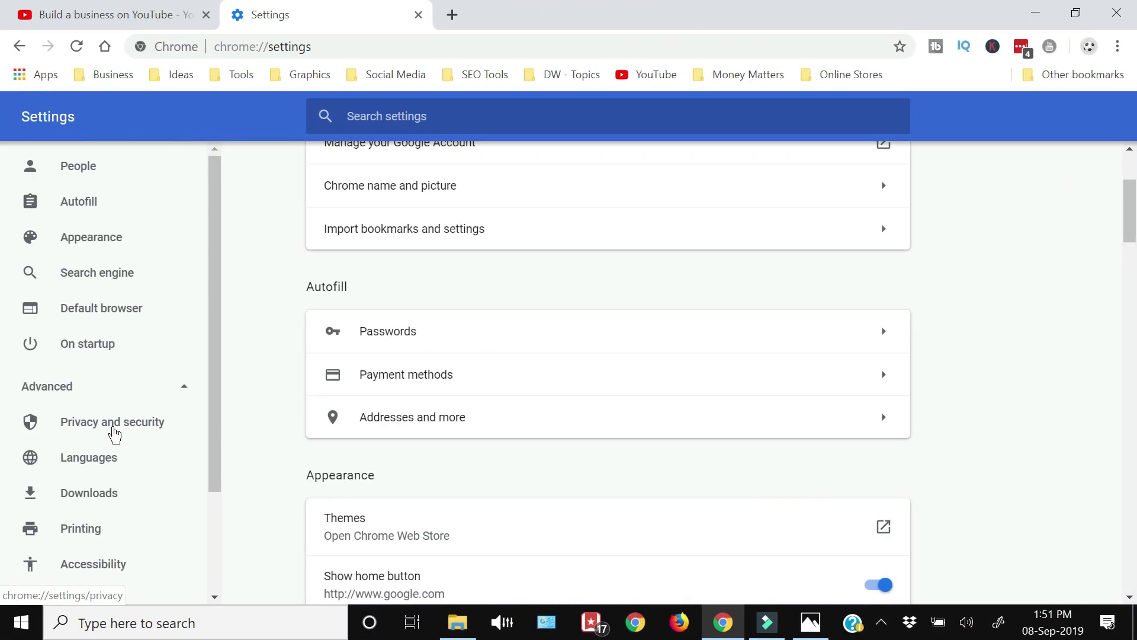
pyautogui.click(112, 434)
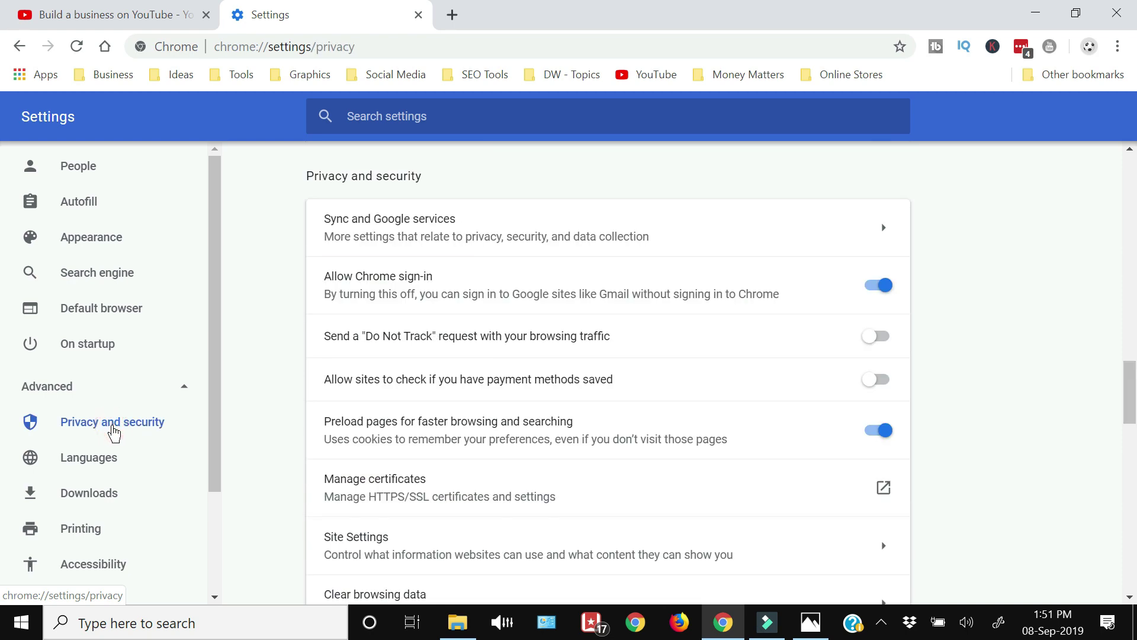
pyautogui.scroll(-4, 268, 393)
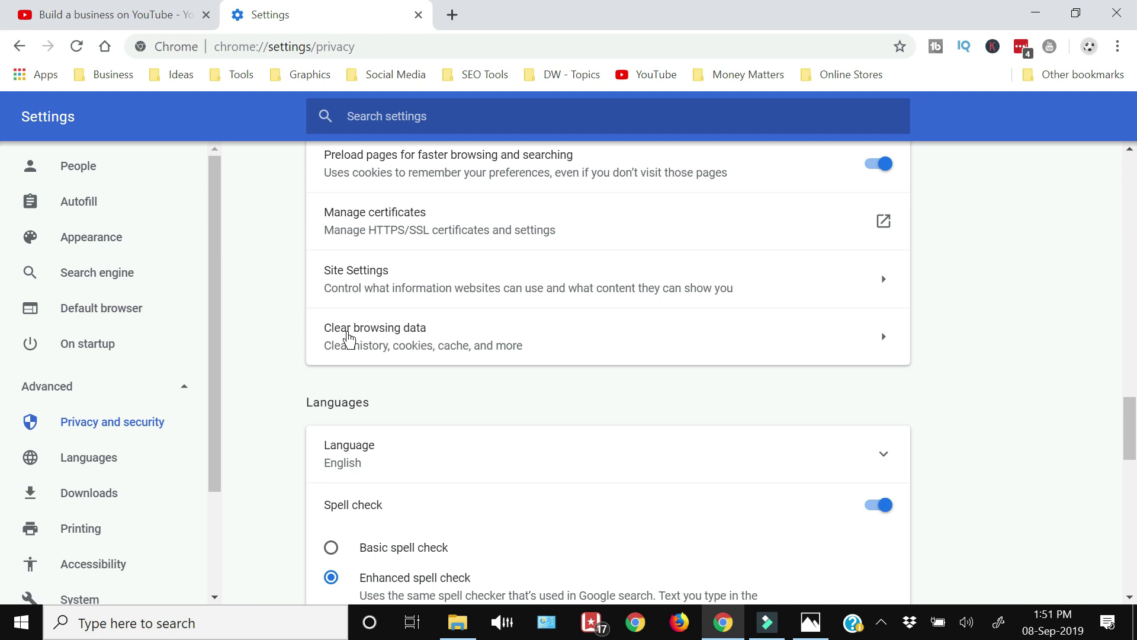
pyautogui.click(350, 341)
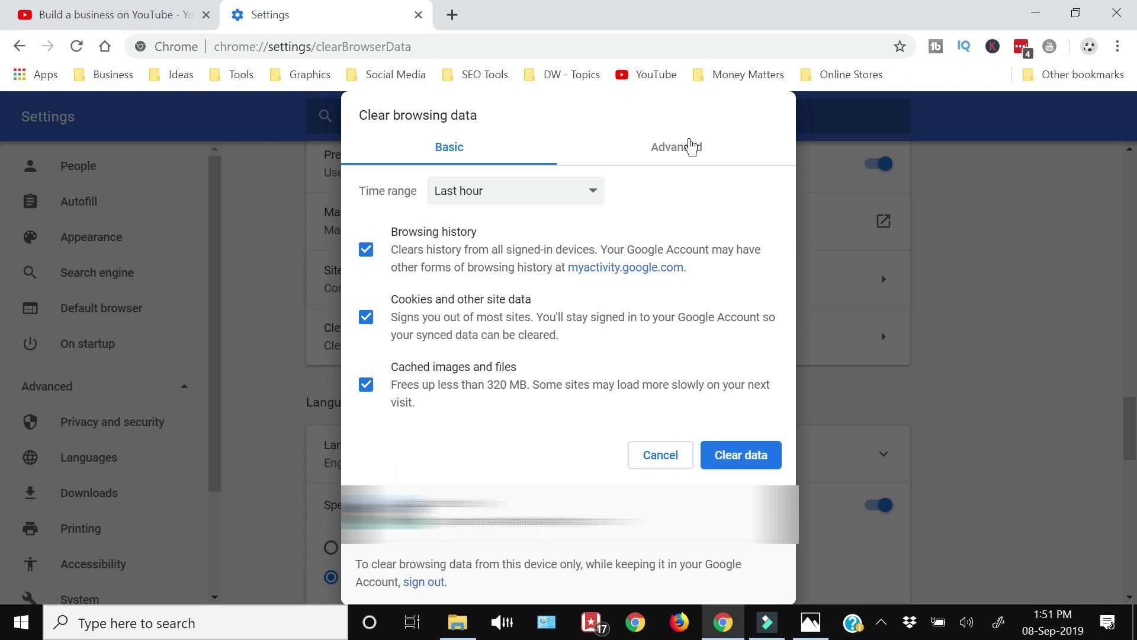
# Step: Review the Advanced tab's data types, return to Basic, and close the dialog
pyautogui.click(689, 146)
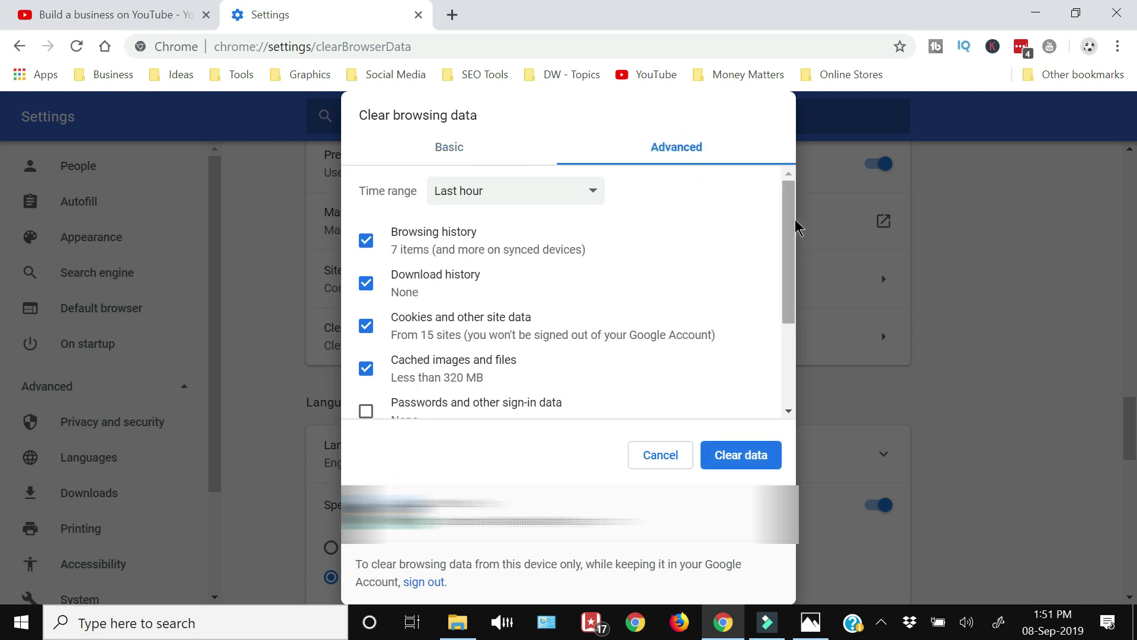
pyautogui.moveTo(790, 231); pyautogui.dragTo(818, 441)
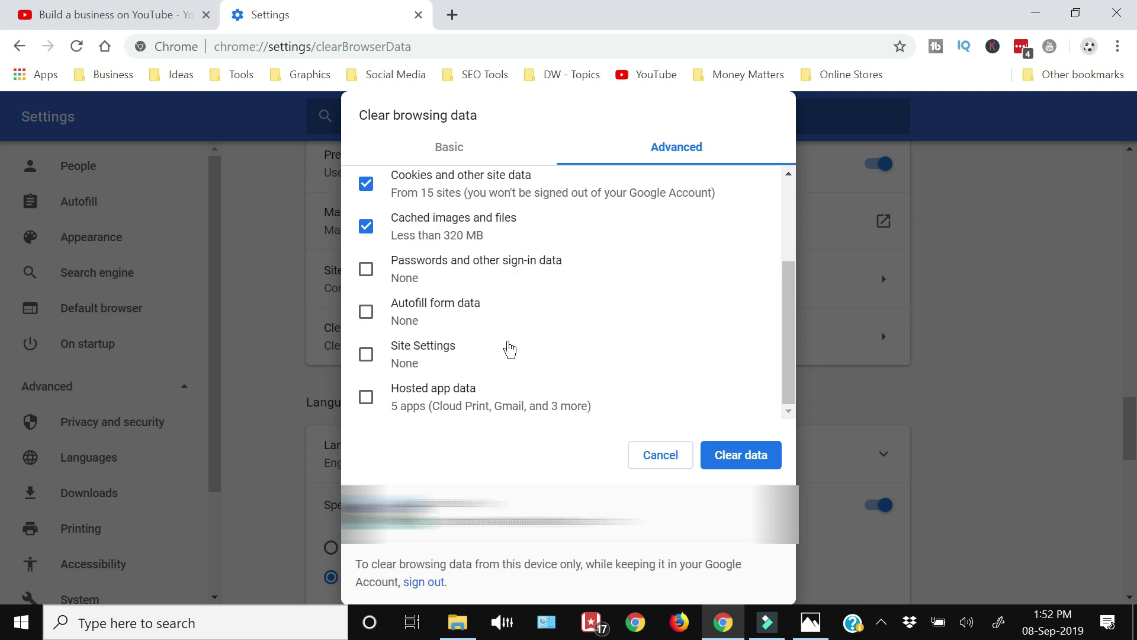
pyautogui.click(458, 155)
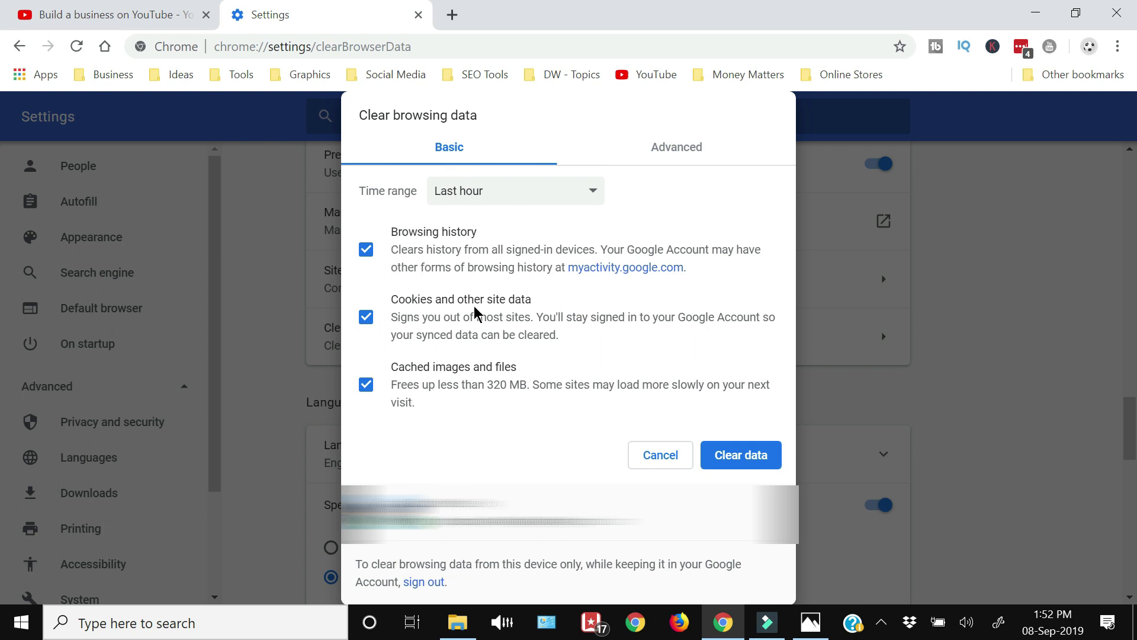
pyautogui.click(741, 455)
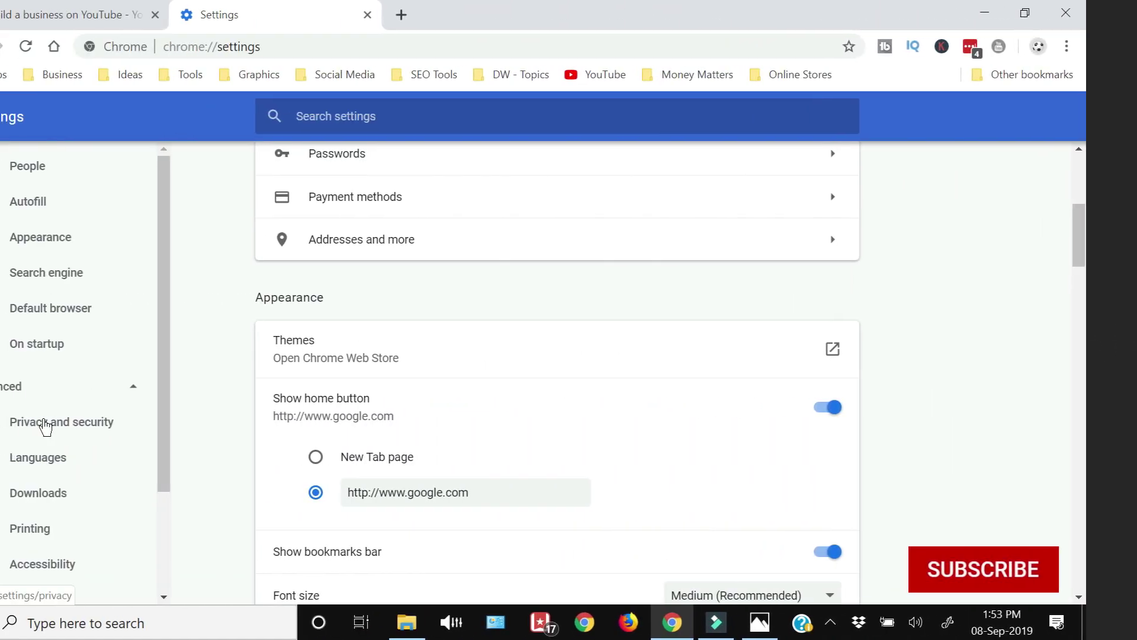
# Step: Navigate to Privacy and security > Site Settings > Notifications
pyautogui.click(46, 425)
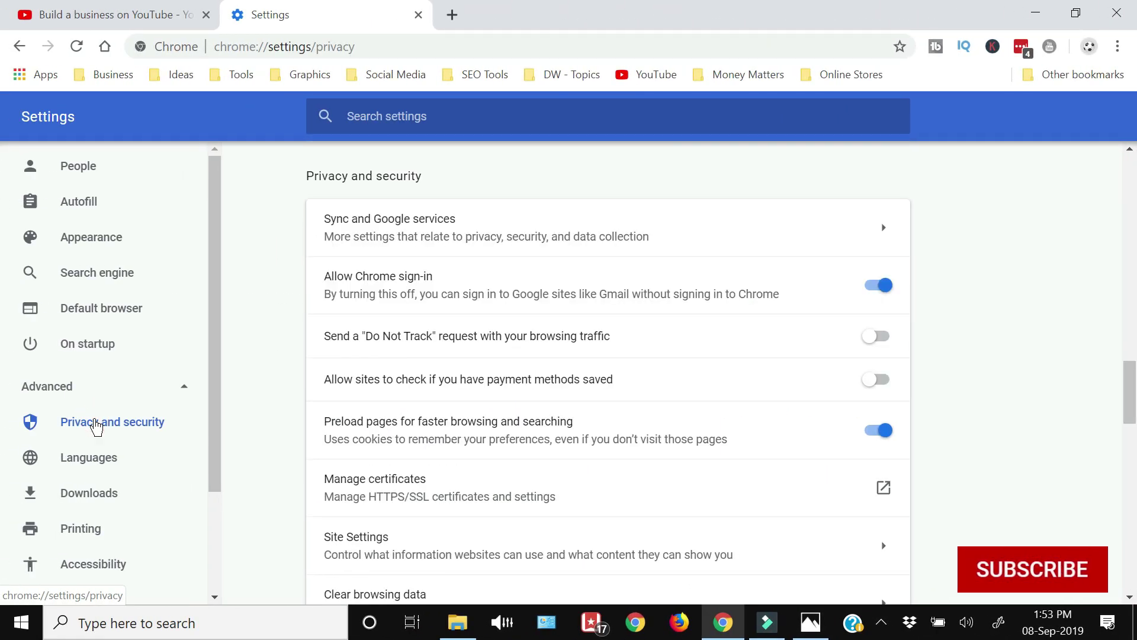
pyautogui.scroll(-3, 432, 488)
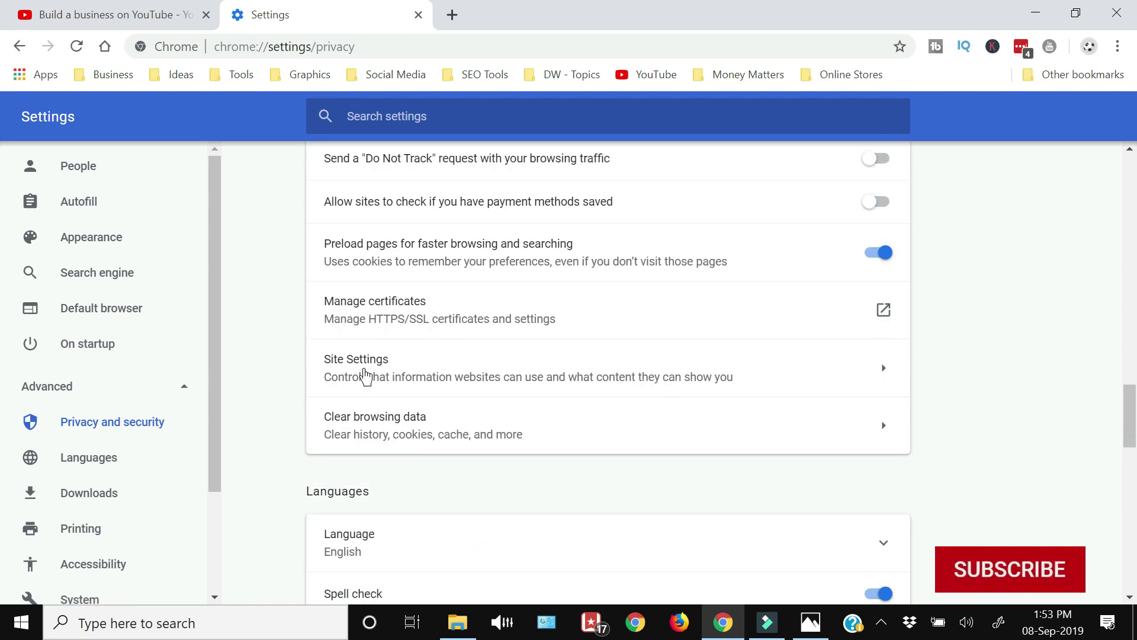
pyautogui.click(364, 373)
pyautogui.scroll(-2, 507, 413)
pyautogui.scroll(-1, 507, 413)
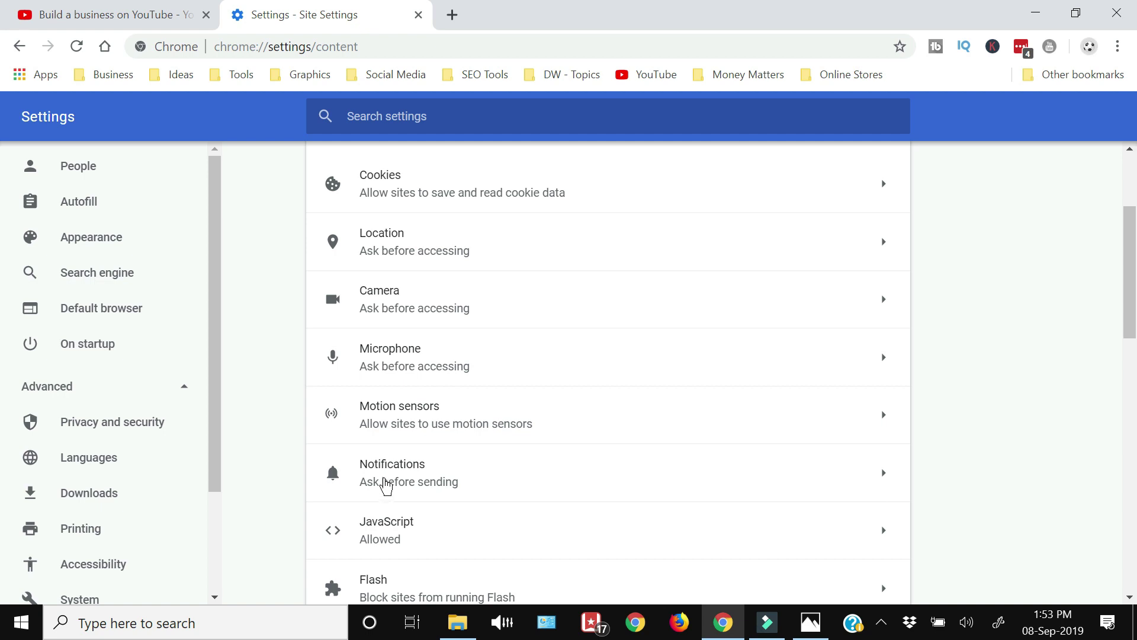
pyautogui.click(385, 484)
# Step: Switch off 'Ask before sending (recommended)' so all sites are blocked from notifications
pyautogui.scroll(-1, 1025, 303)
pyautogui.scroll(1, 1027, 304)
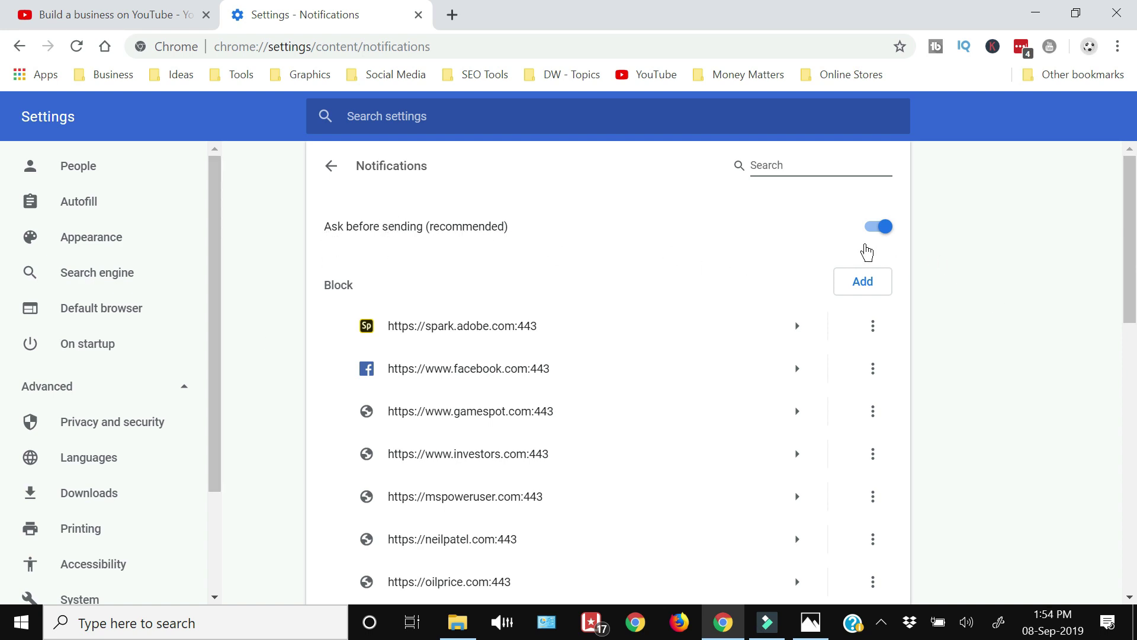
pyautogui.scroll(-3, 596, 435)
pyautogui.scroll(3, 594, 432)
pyautogui.scroll(-6, 436, 419)
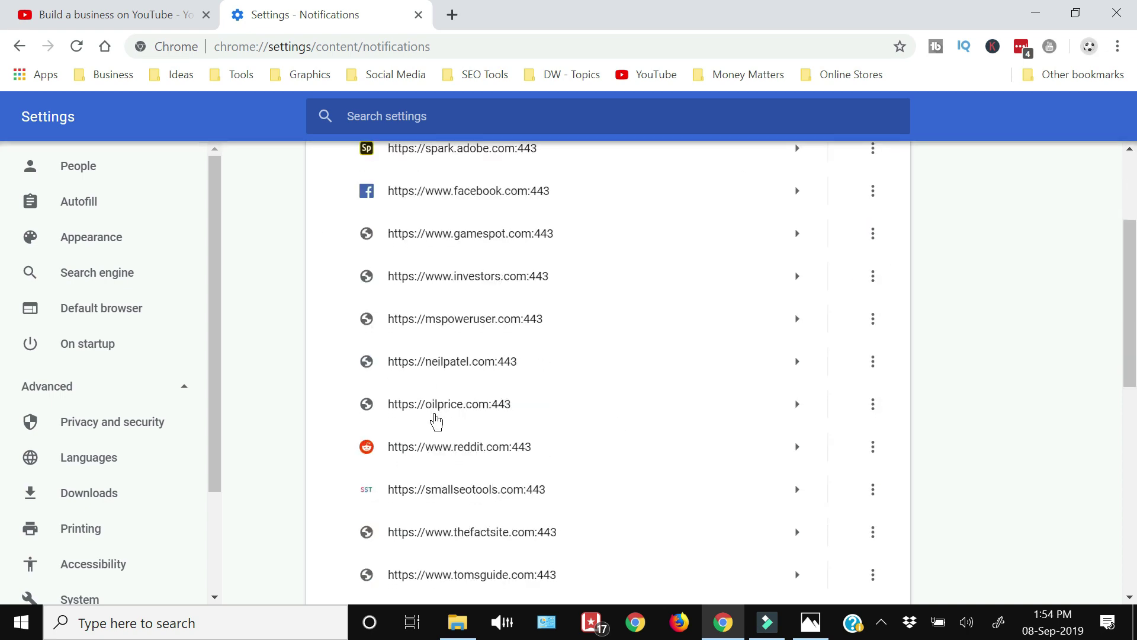
pyautogui.scroll(-6, 435, 419)
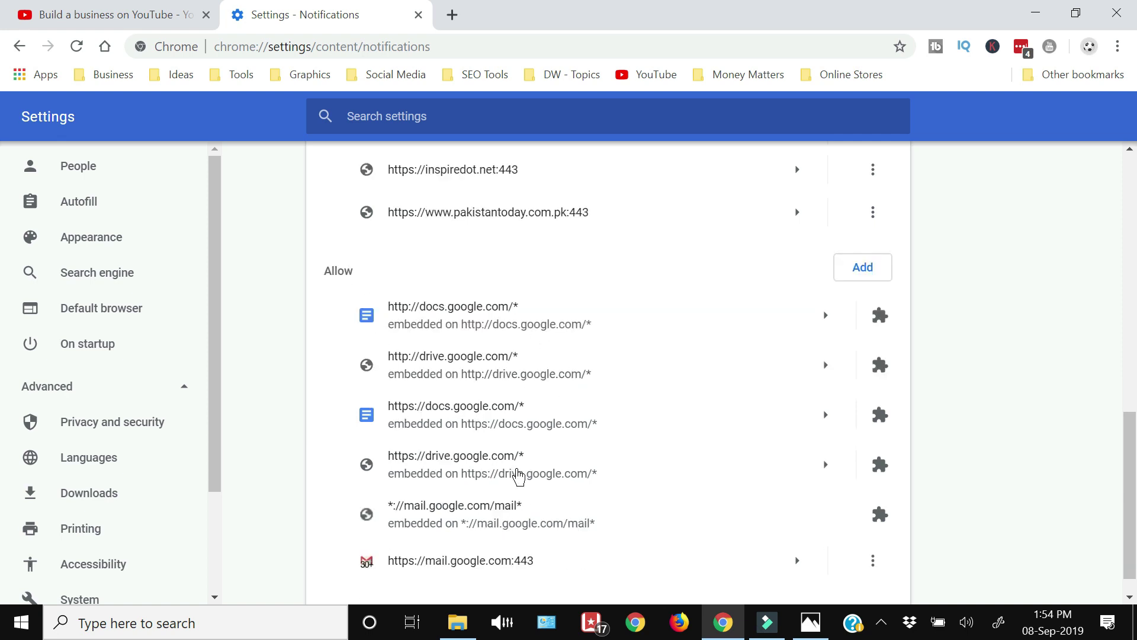
pyautogui.scroll(-1, 503, 418)
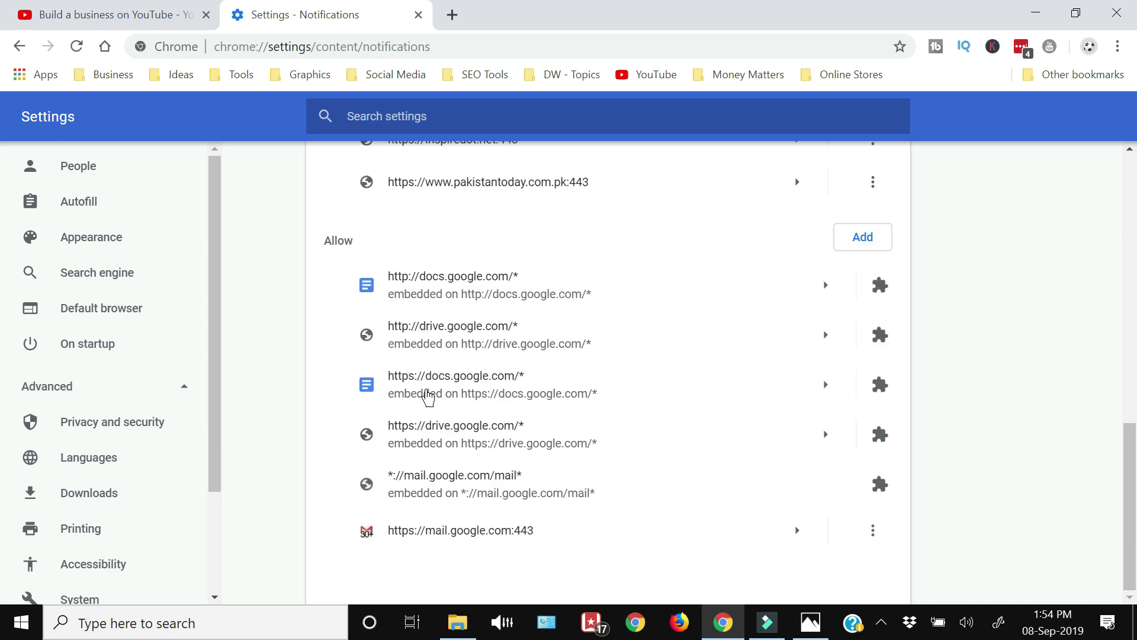
pyautogui.scroll(10, 744, 370)
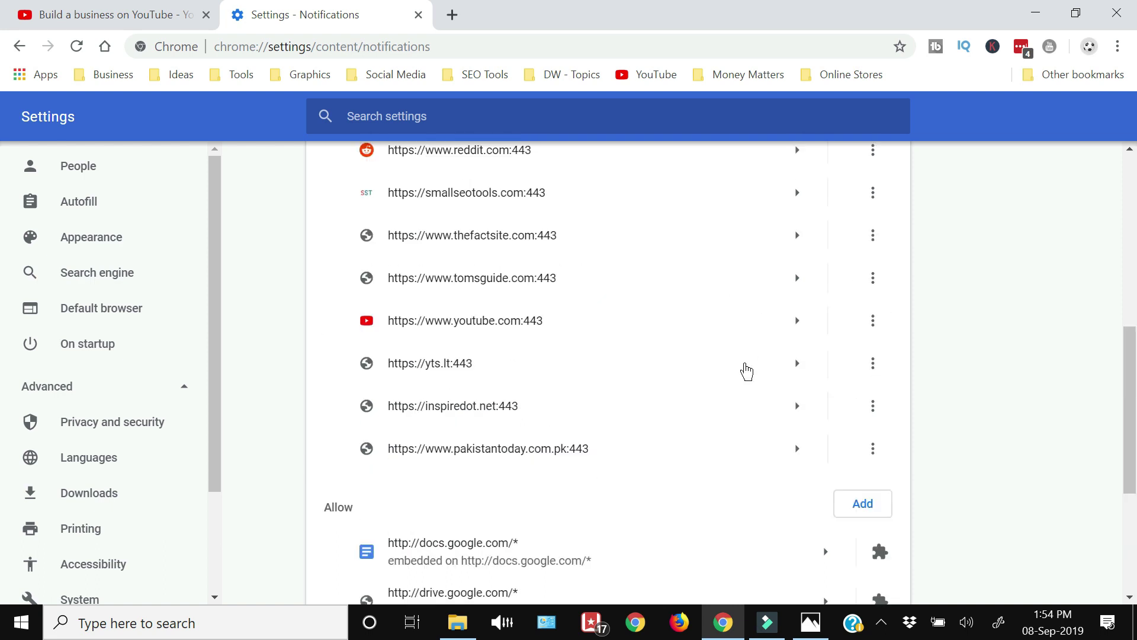
pyautogui.scroll(2, 746, 371)
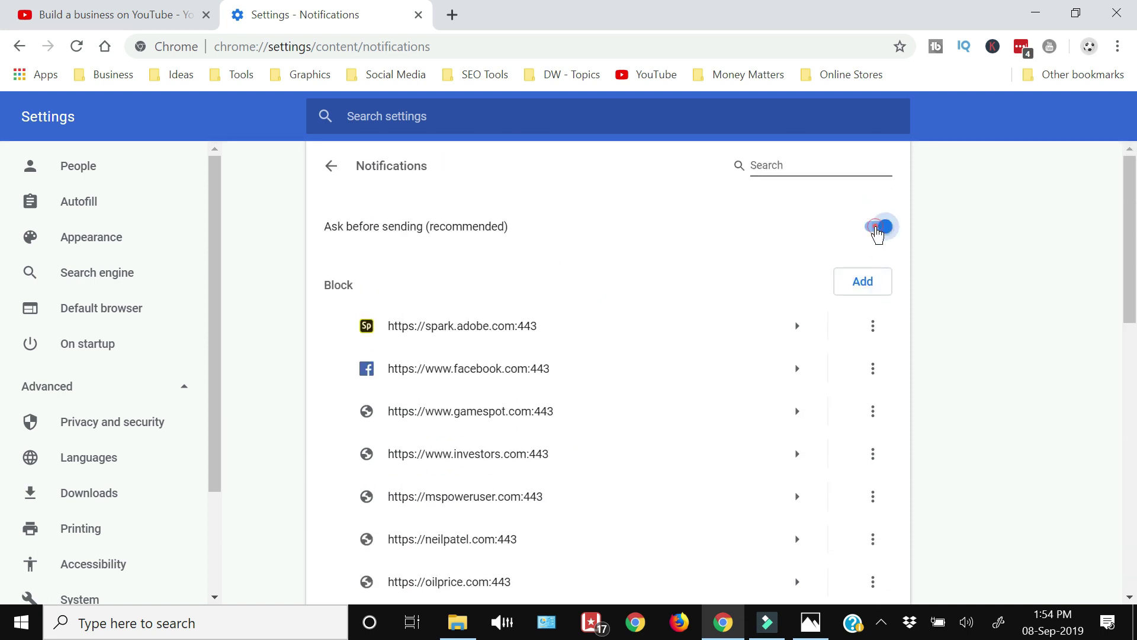
pyautogui.click(876, 228)
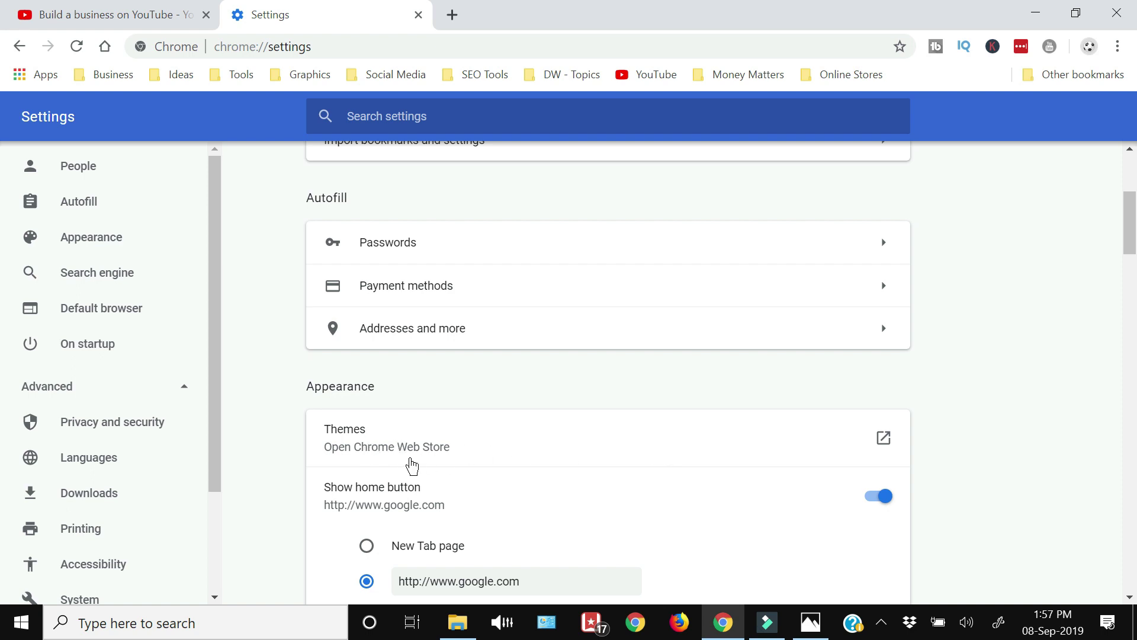
# Step: Pick the Slate theme in the Chrome Web Store themes gallery and preview it in a new tab
pyautogui.click(397, 453)
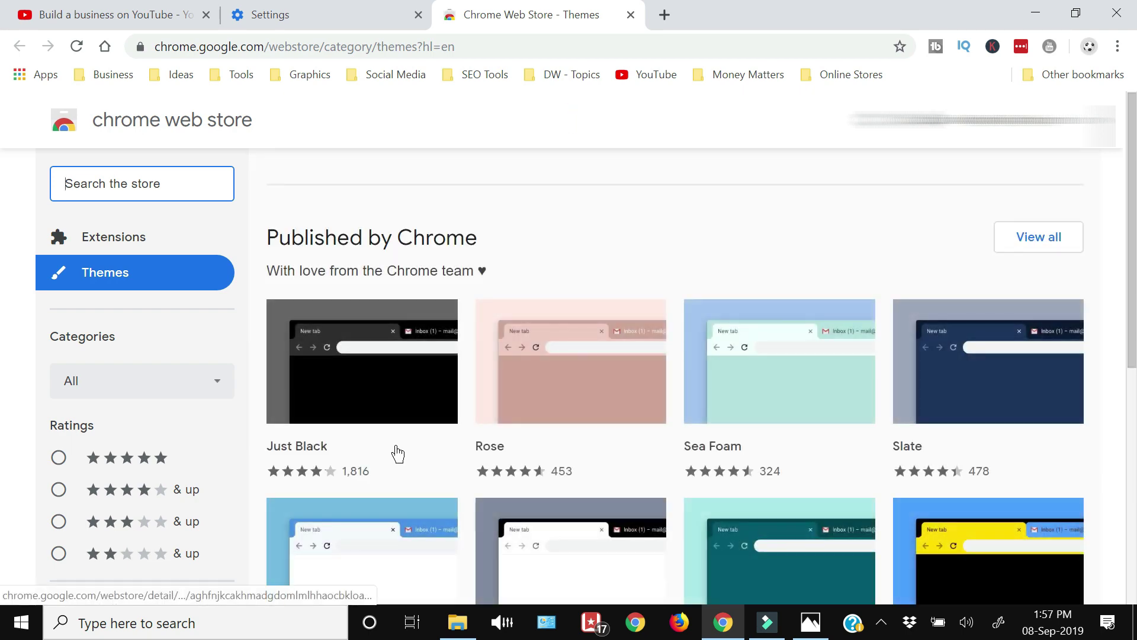
pyautogui.scroll(-3, 574, 434)
pyautogui.scroll(3, 575, 434)
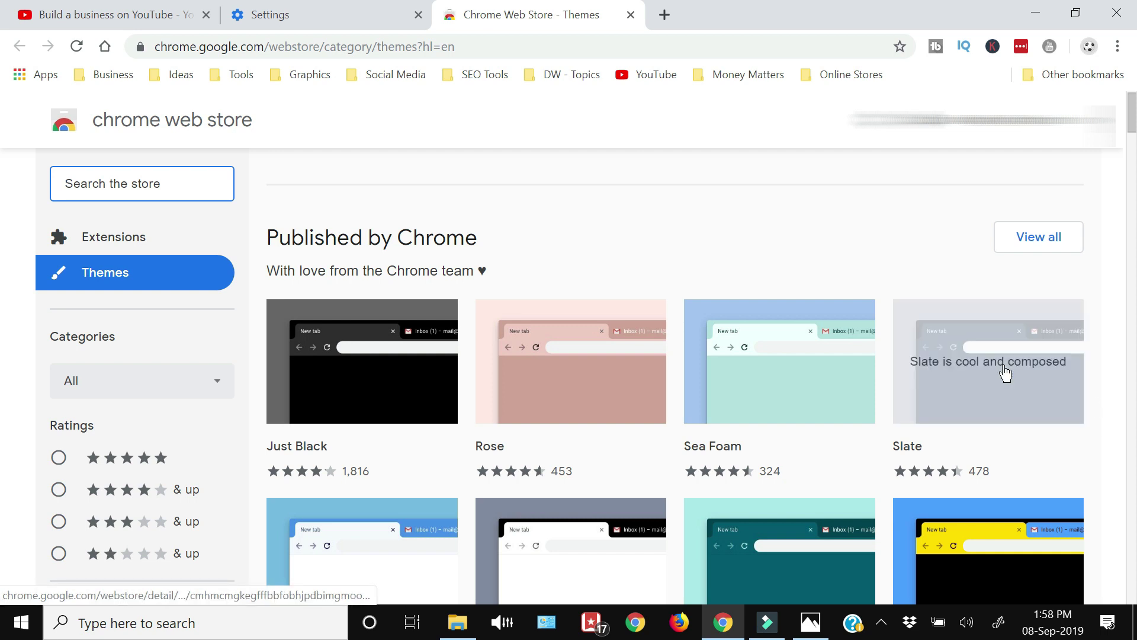
pyautogui.click(1007, 369)
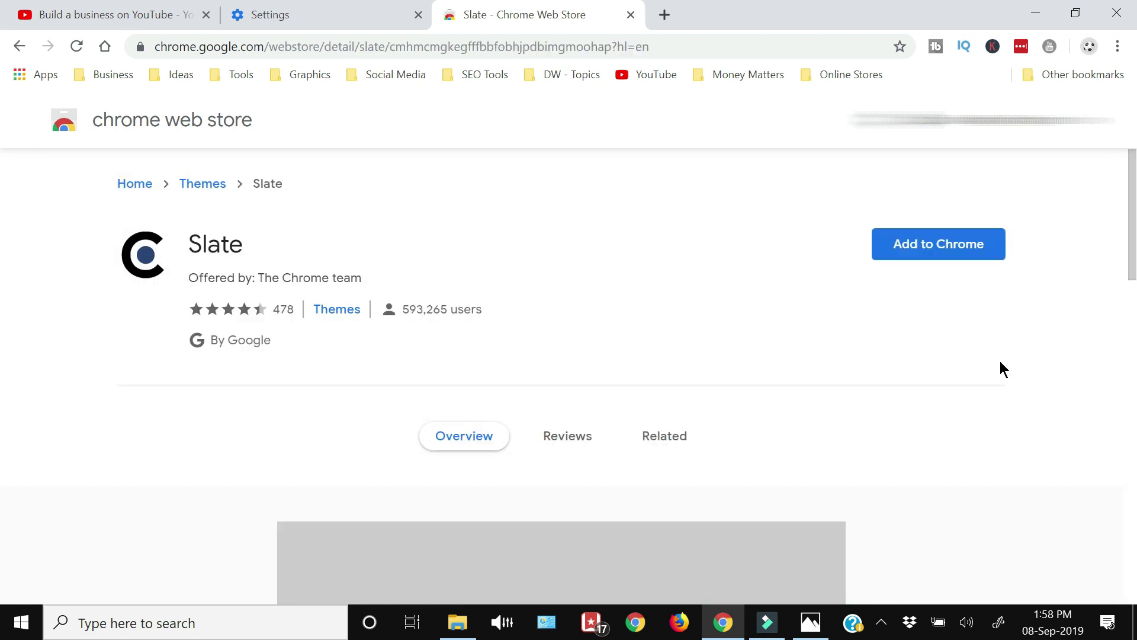
pyautogui.scroll(-2, 286, 354)
pyautogui.scroll(2, 288, 354)
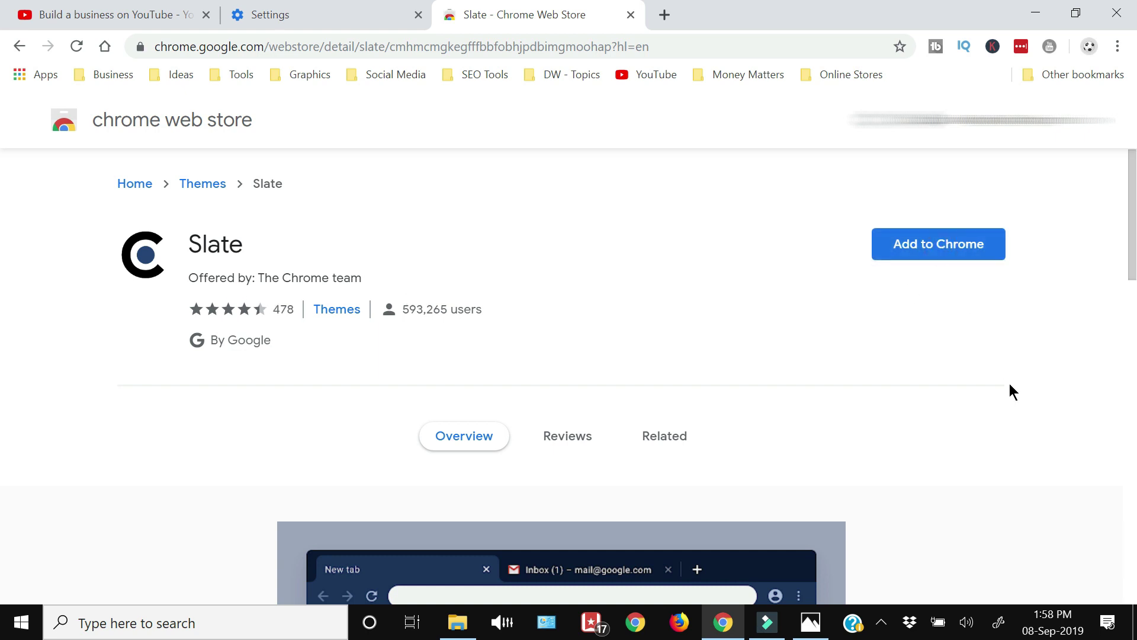
pyautogui.hotkey('ctrl', 't')
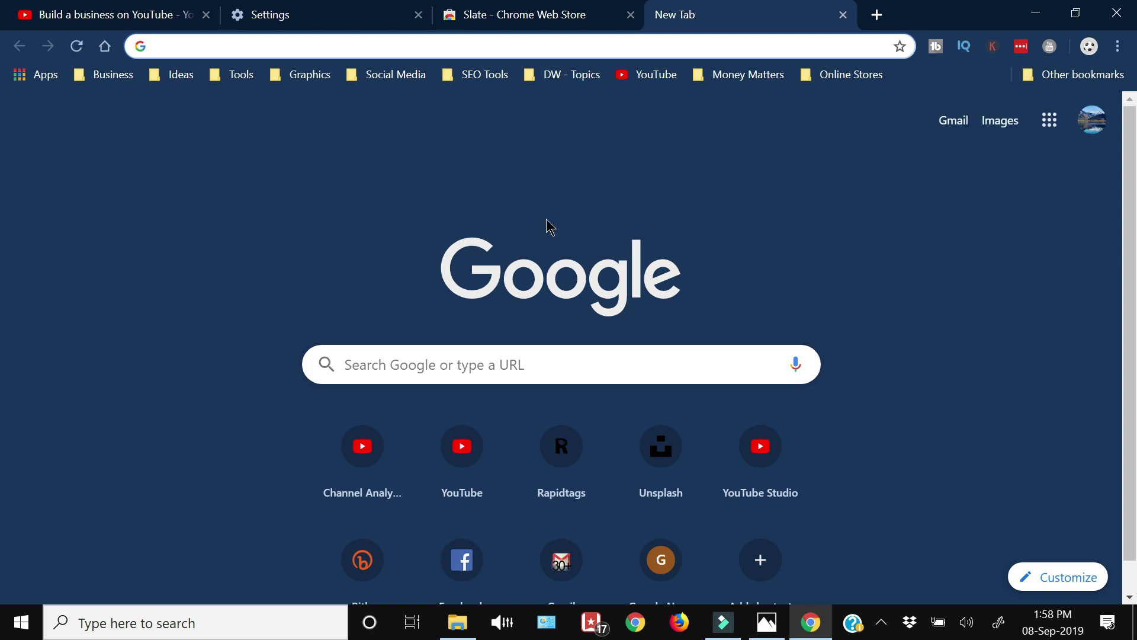
# Step: Close the preview tab, open the BBC News Arabic search result, and translate the Arabic page
pyautogui.click(843, 15)
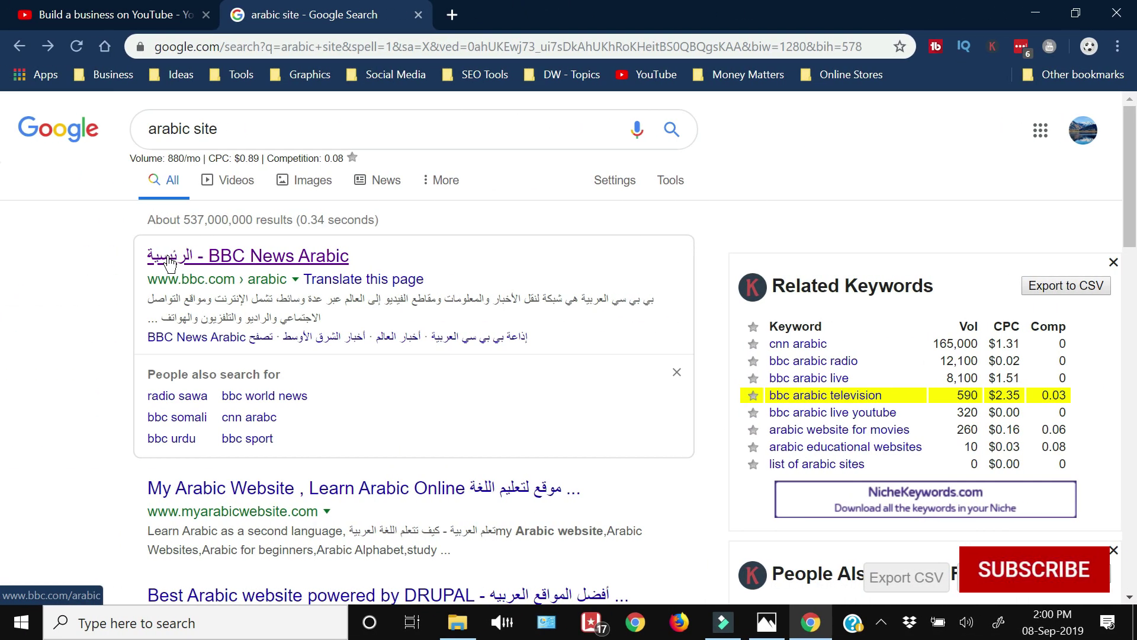
pyautogui.click(216, 261)
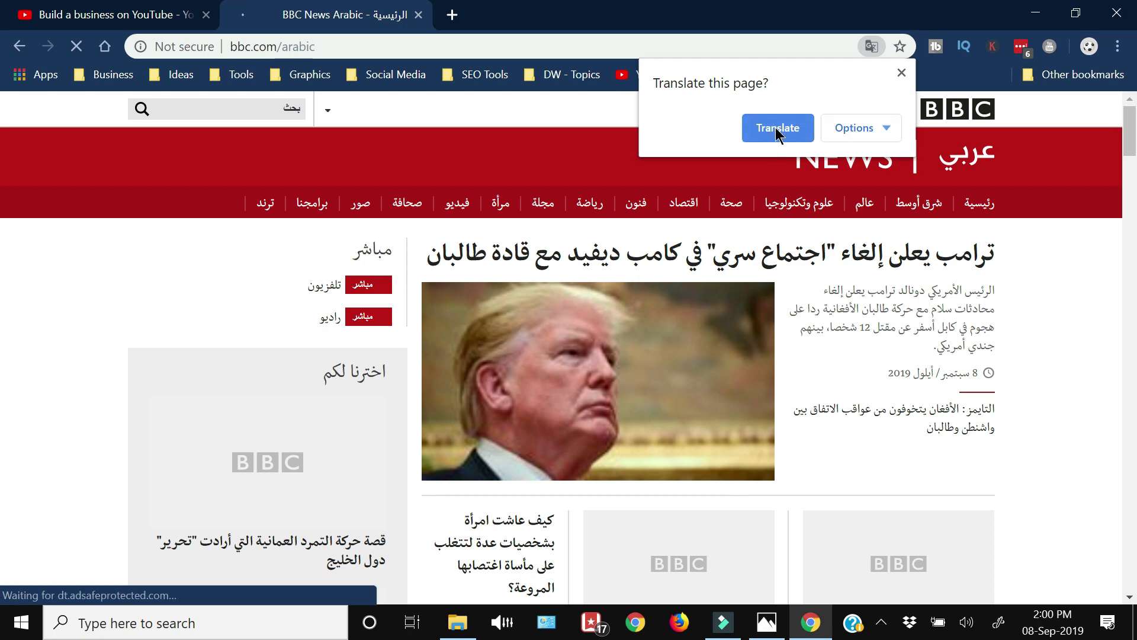
pyautogui.click(847, 130)
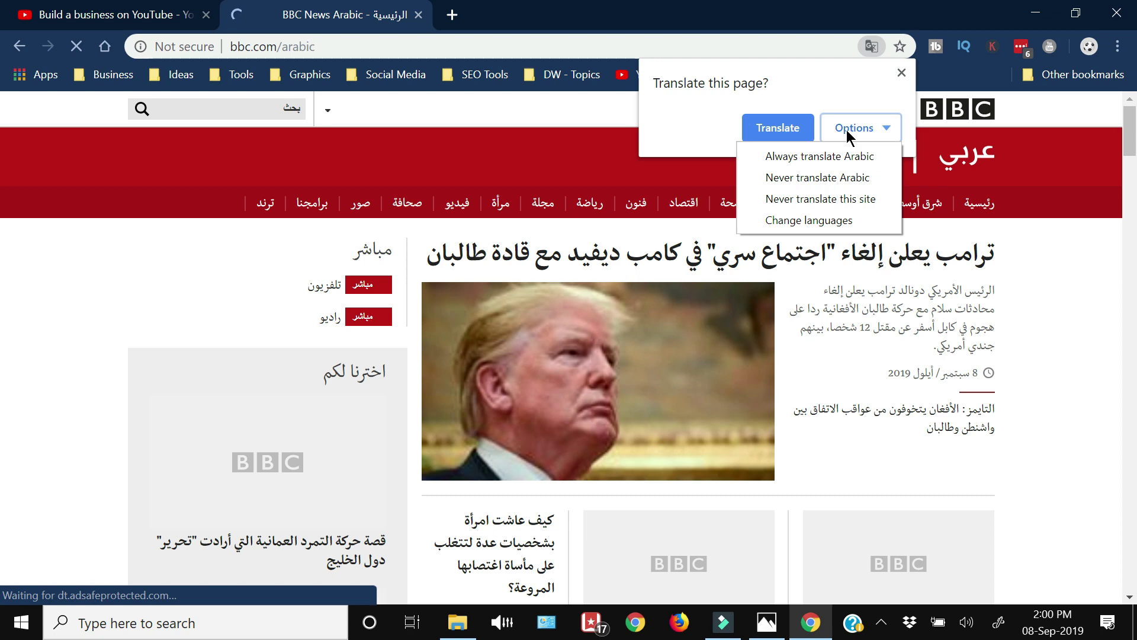
pyautogui.click(699, 109)
pyautogui.click(766, 126)
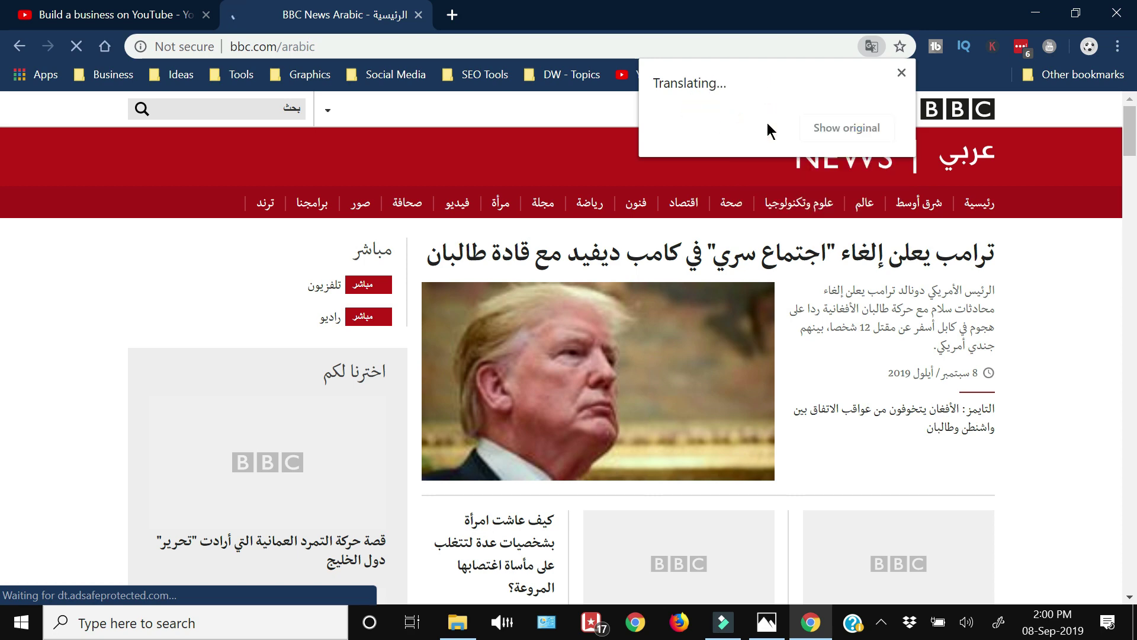